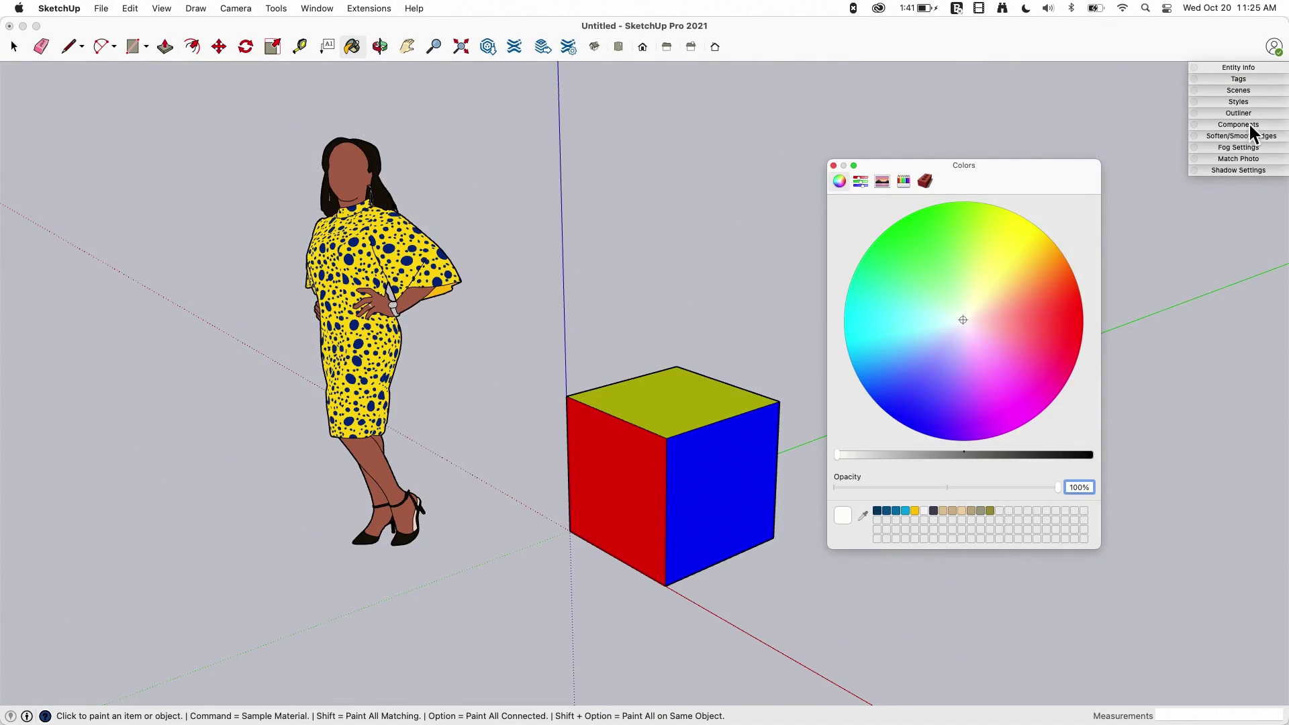
Check that the Materials window is enabled and activate the Paint Bucket tool
{"action": "left_click_drag", "start_coordinate": [961, 174], "coordinate": [891, 173]}
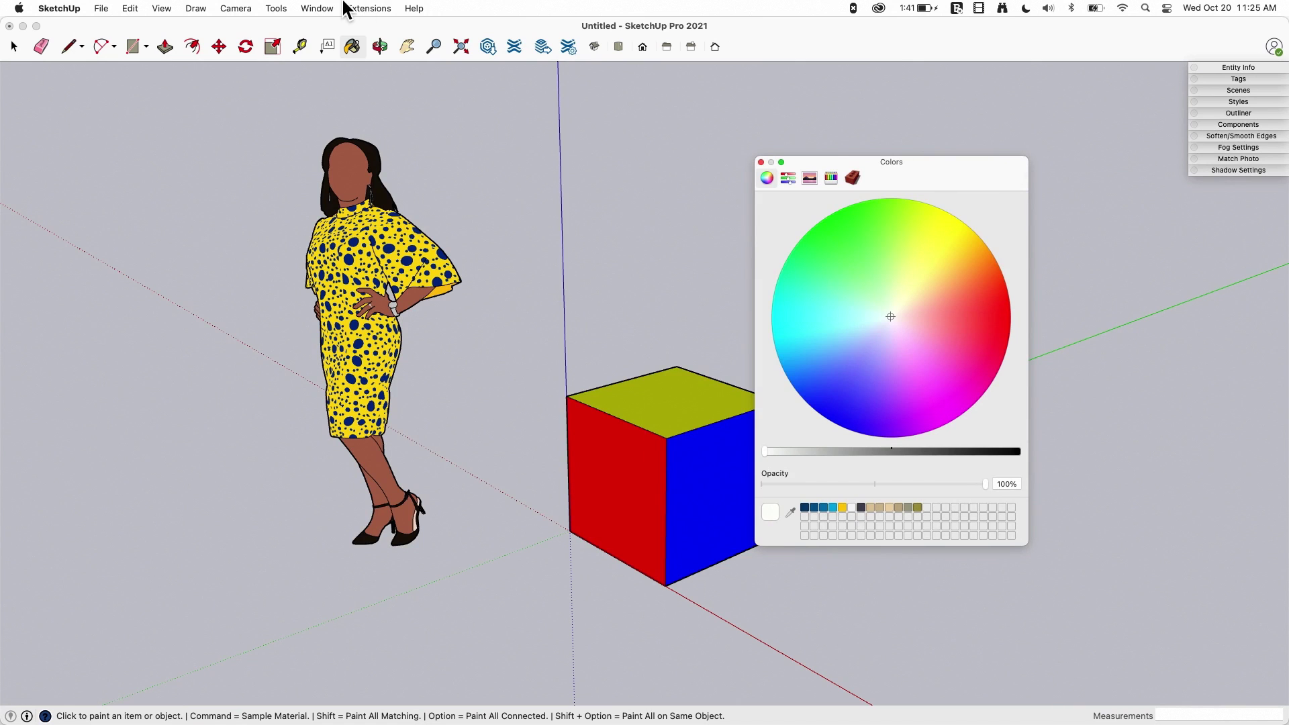
{"action": "left_click", "coordinate": [305, 8]}
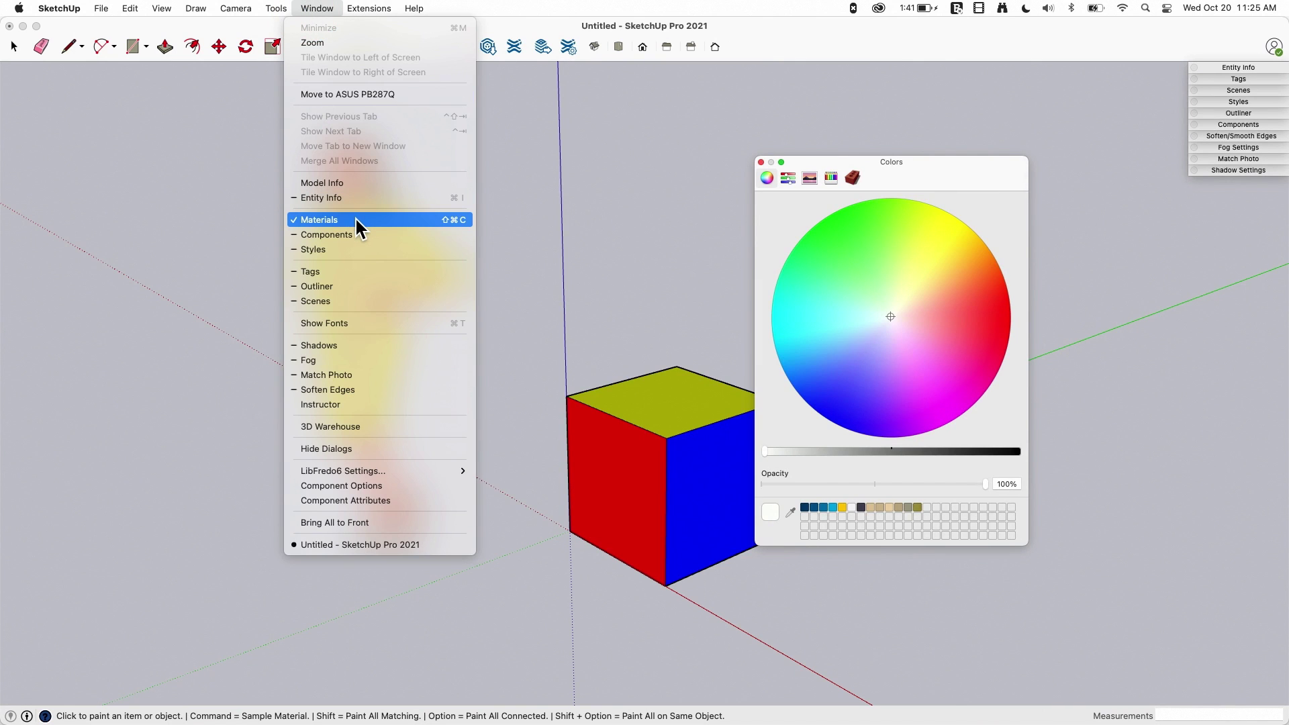
{"action": "left_click", "coordinate": [562, 167]}
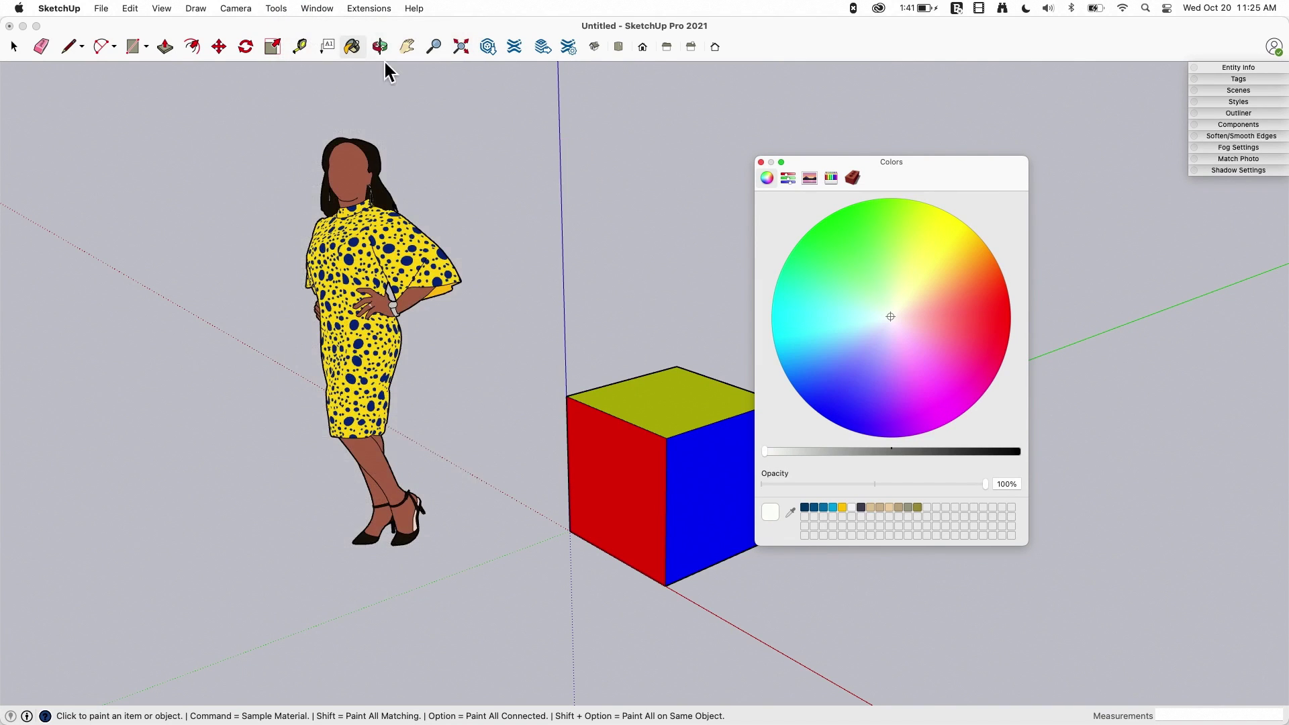
{"action": "left_click", "coordinate": [350, 46]}
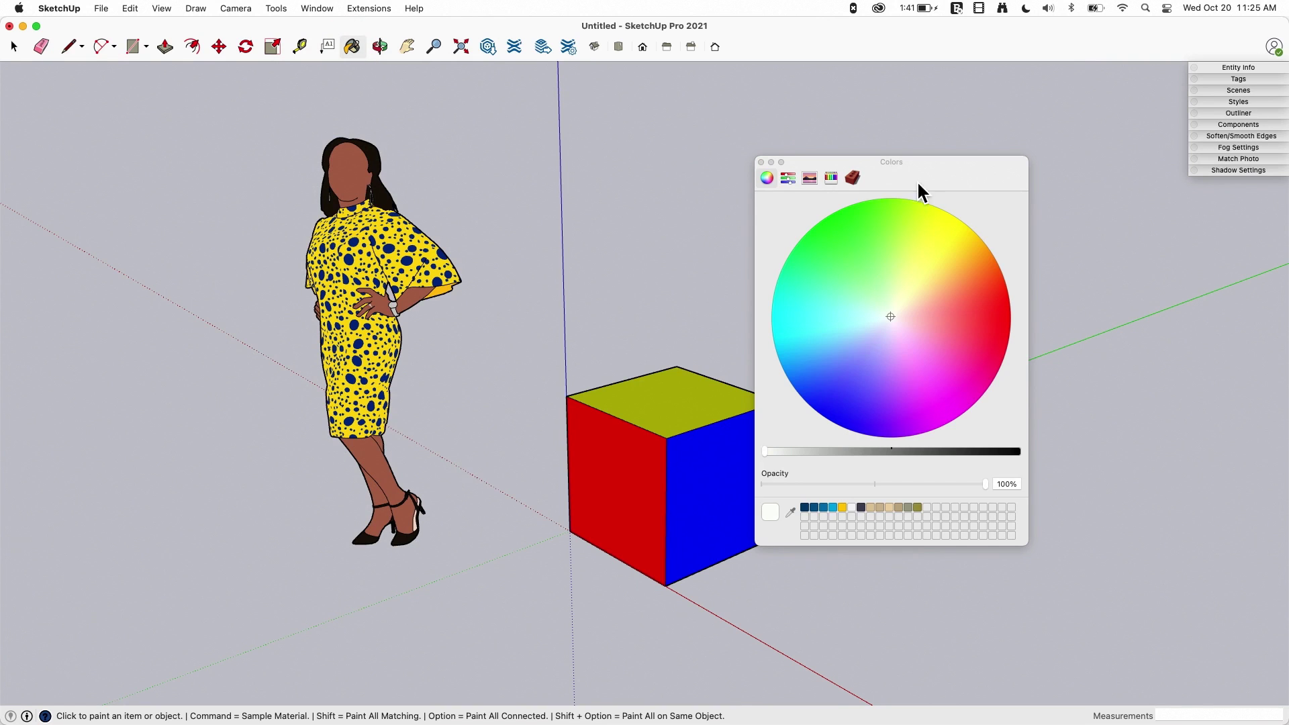
{"action": "left_click", "coordinate": [900, 162]}
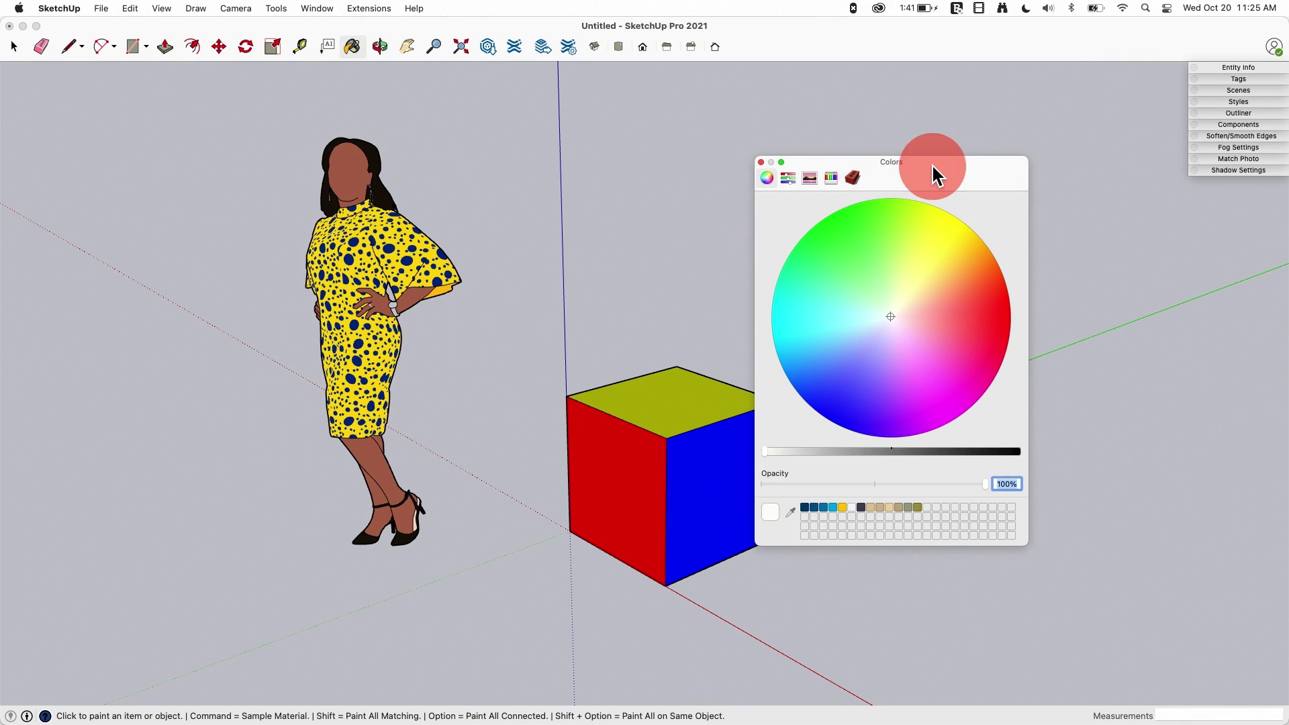
Move the floating Colors window around the drawing area and set it beside the cube
{"action": "left_click_drag", "start_coordinate": [931, 163], "coordinate": [975, 137]}
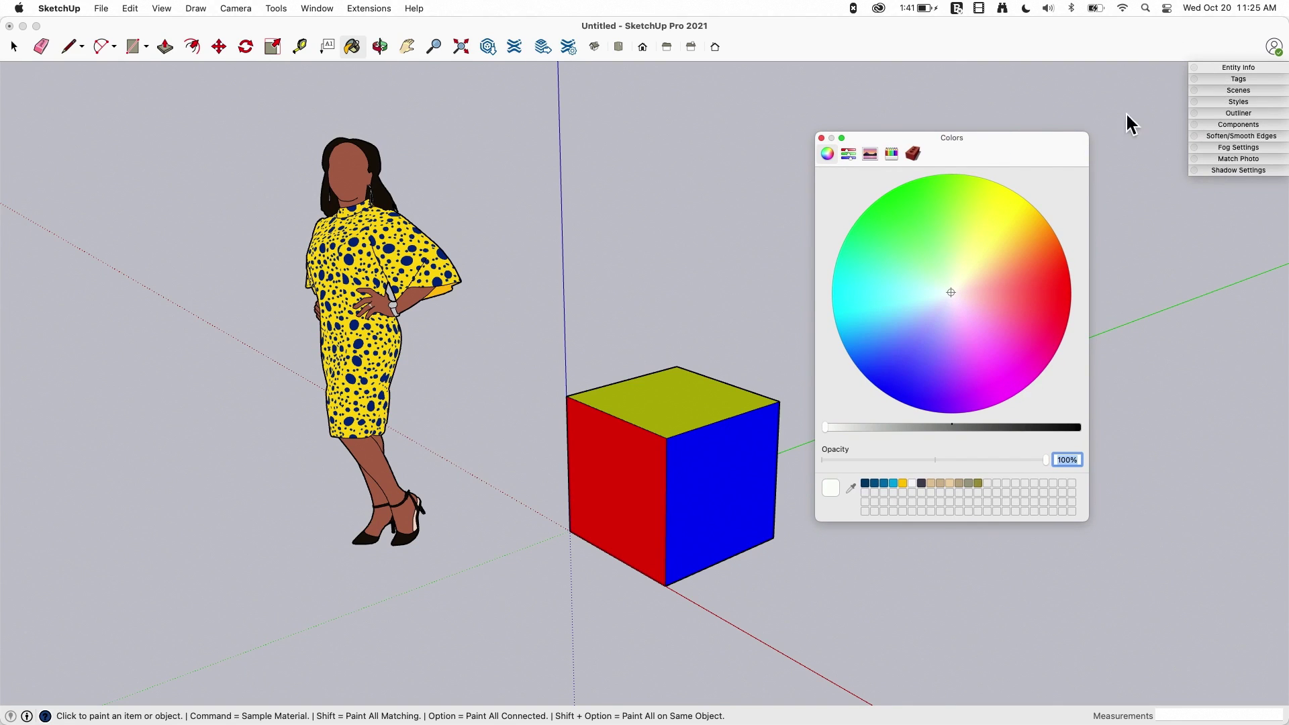
{"action": "left_click_drag", "start_coordinate": [855, 131], "coordinate": [738, 112]}
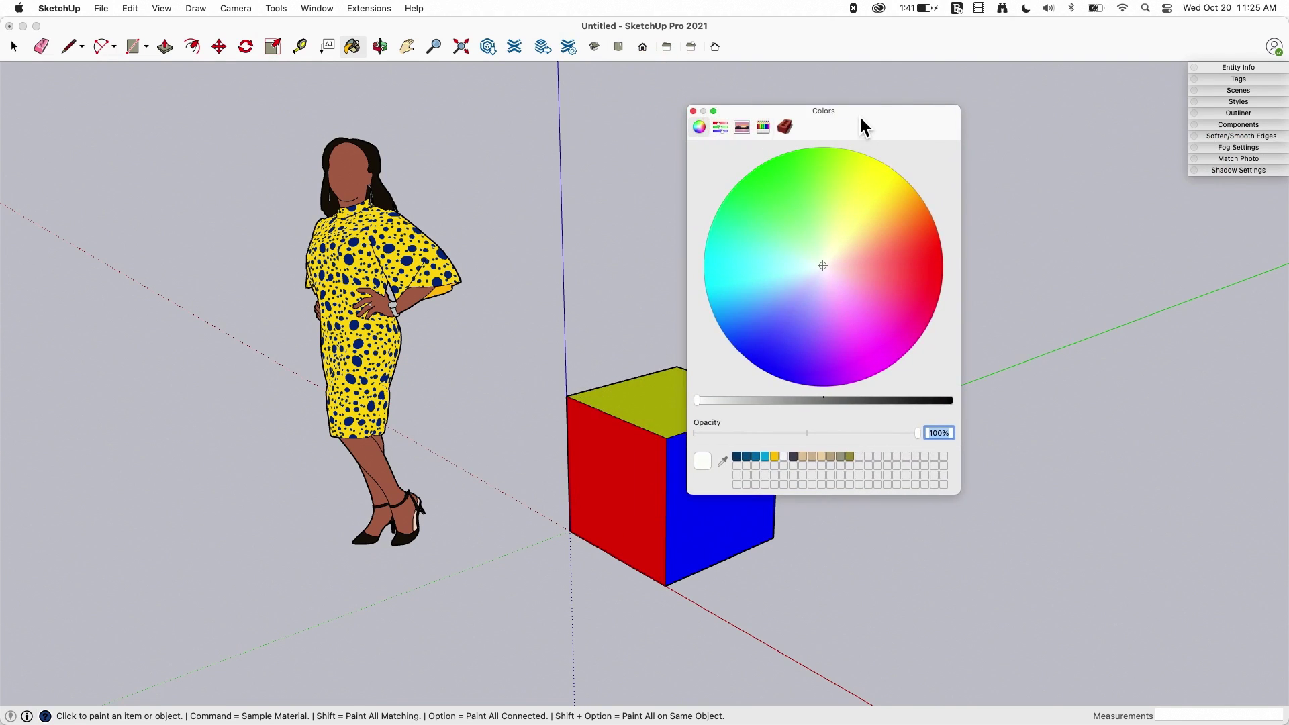
{"action": "left_click_drag", "start_coordinate": [860, 119], "coordinate": [942, 222]}
{"action": "key", "text": "super+w"}
{"action": "left_click_drag", "start_coordinate": [626, 304], "coordinate": [751, 167]}
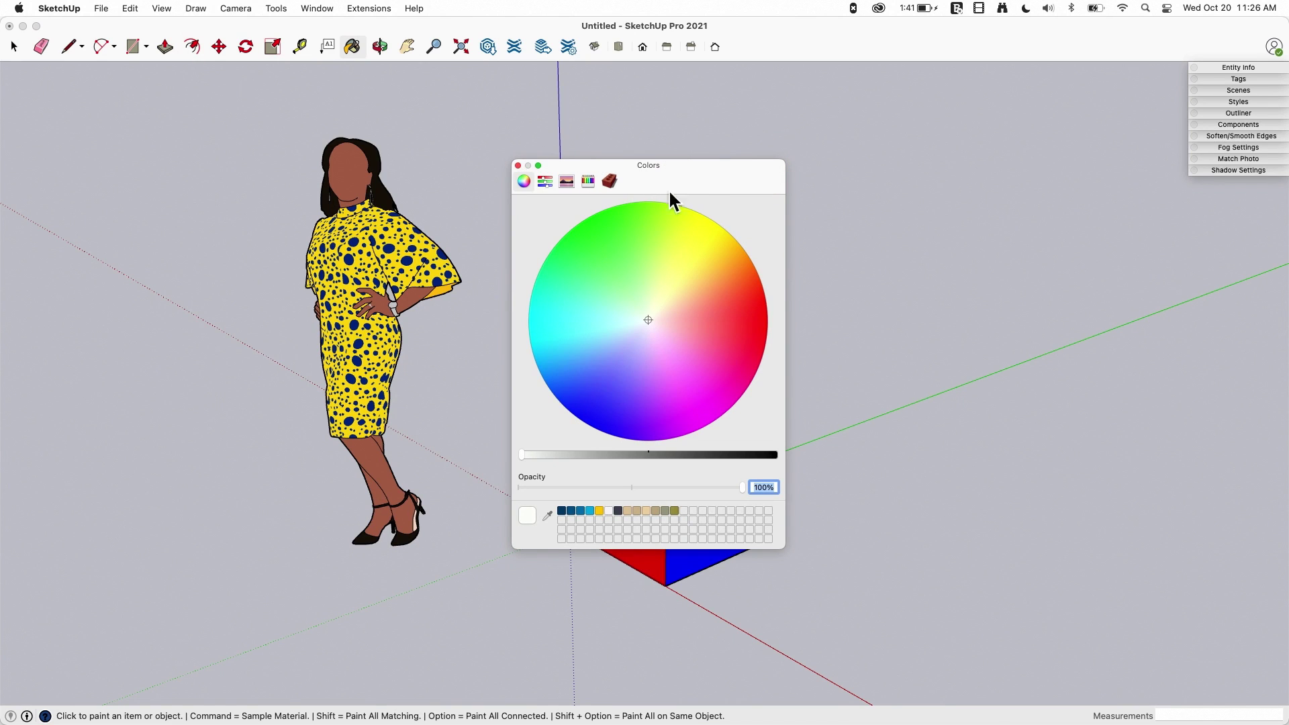
{"action": "left_click_drag", "start_coordinate": [682, 180], "coordinate": [953, 274]}
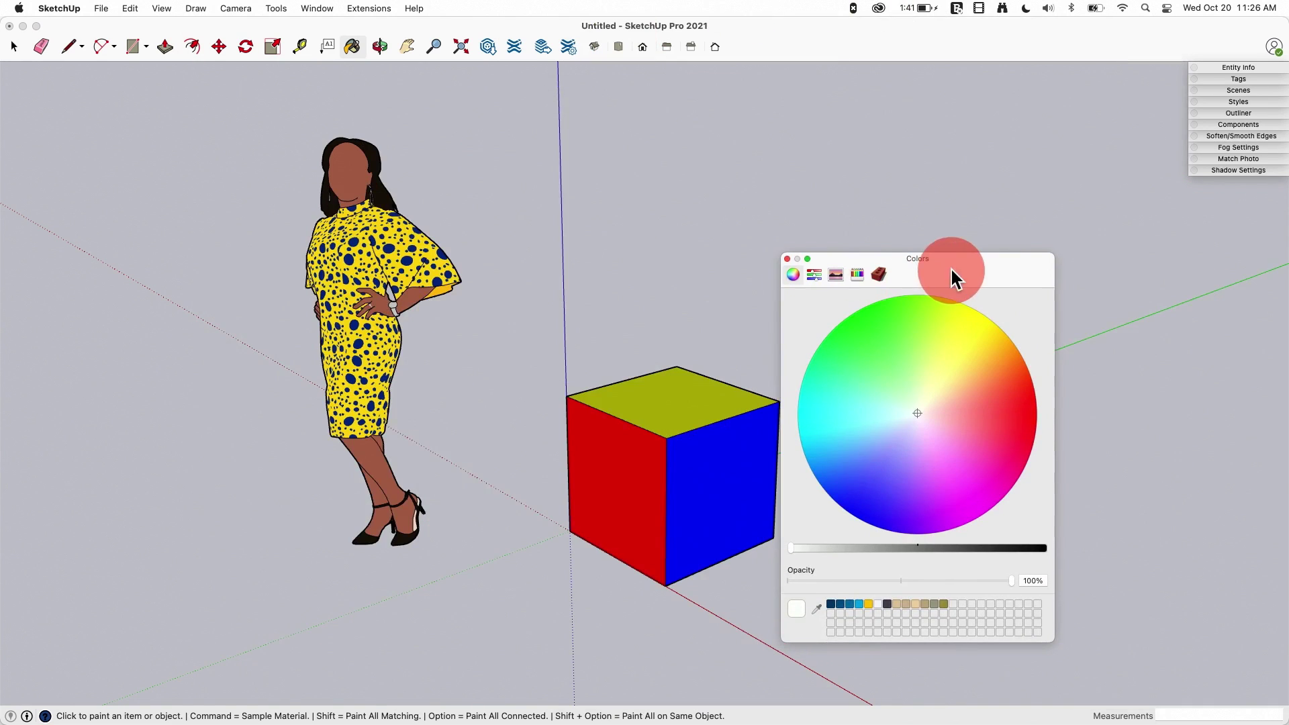
Close the Colors window, reopen it through the Paint Bucket tool, and place it over the cube
{"action": "left_click", "coordinate": [786, 259]}
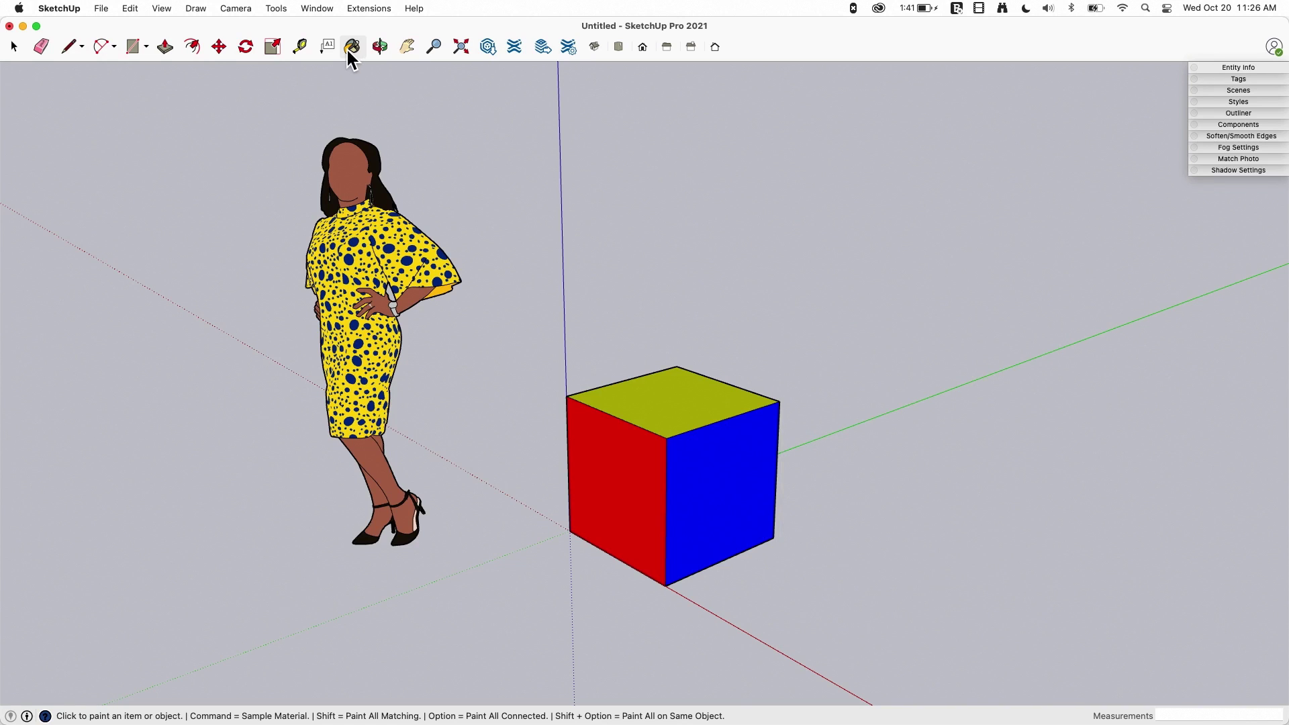
{"action": "left_click", "coordinate": [350, 49]}
{"action": "left_click_drag", "start_coordinate": [946, 260], "coordinate": [985, 150]}
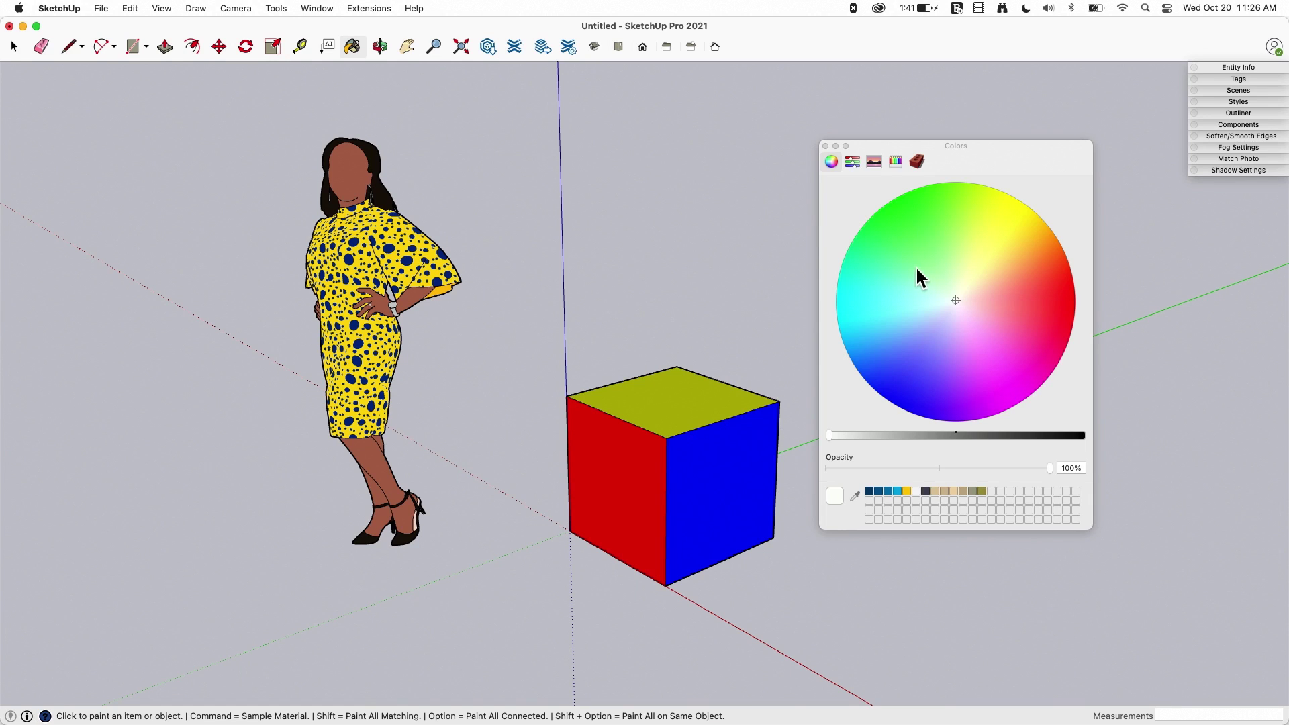
{"action": "left_click_drag", "start_coordinate": [966, 153], "coordinate": [751, 156]}
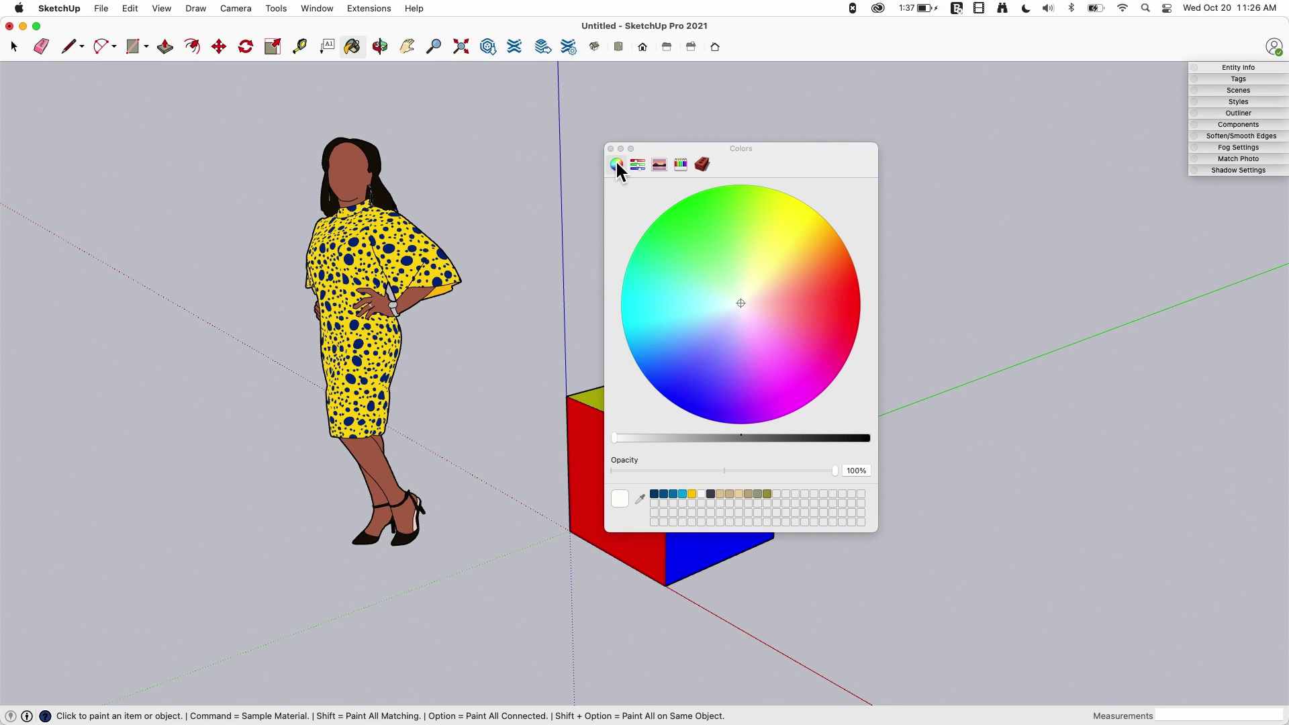
View the color sliders and the Spectrum image palette, and return to the color wheel
{"action": "left_click", "coordinate": [638, 163]}
{"action": "left_click", "coordinate": [654, 163]}
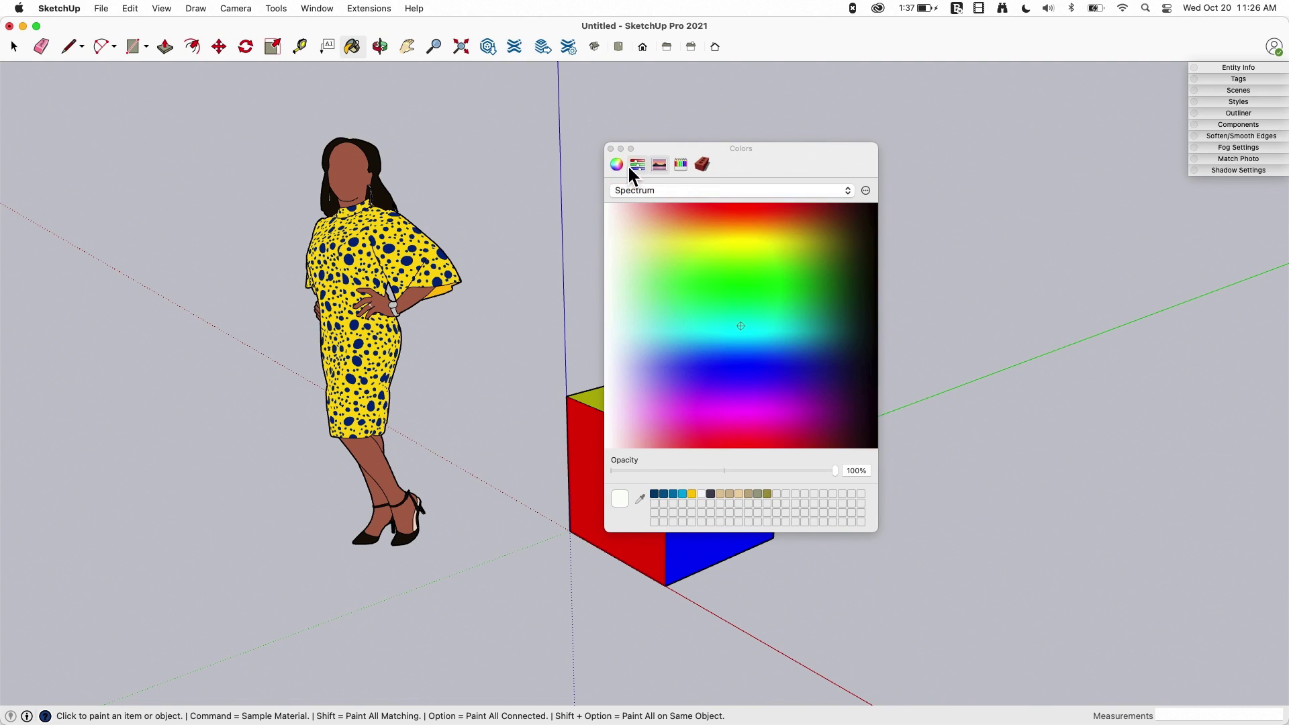
{"action": "left_click", "coordinate": [617, 164]}
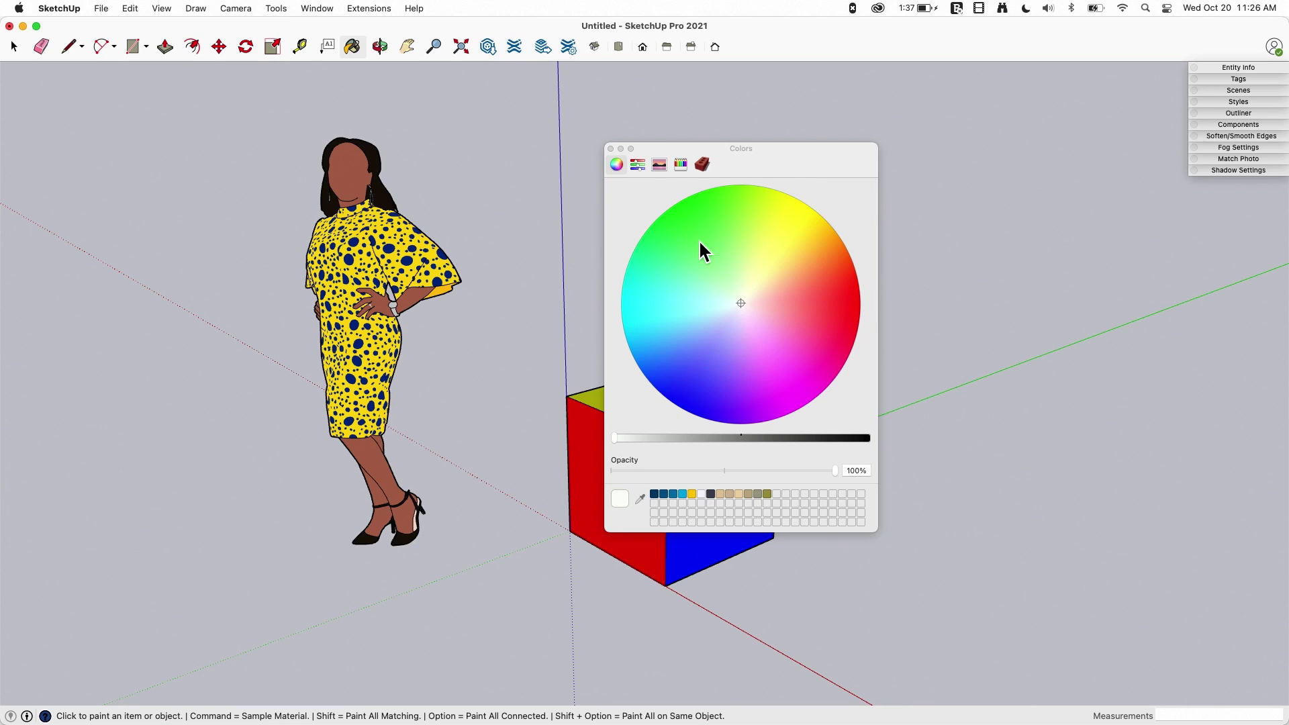
Pick a light red on the color wheel, trying brightness at black before restoring it to full
{"action": "left_click_drag", "start_coordinate": [706, 250], "coordinate": [735, 270]}
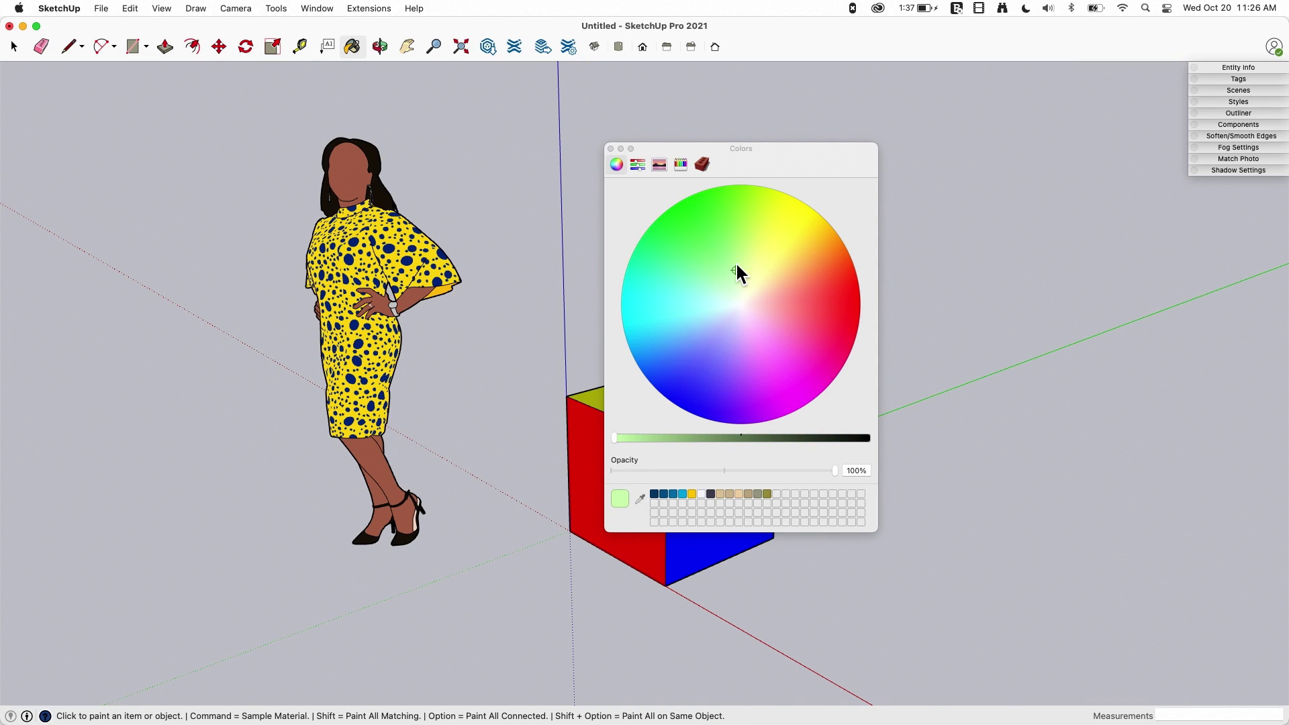
{"action": "mouse_move", "coordinate": [736, 267]}
{"action": "left_mouse_down"}
{"action": "mouse_move", "coordinate": [748, 316]}
{"action": "mouse_move", "coordinate": [714, 235]}
{"action": "mouse_move", "coordinate": [808, 354]}
{"action": "mouse_move", "coordinate": [701, 403]}
{"action": "mouse_move", "coordinate": [704, 292]}
{"action": "mouse_move", "coordinate": [737, 223]}
{"action": "mouse_move", "coordinate": [721, 351]}
{"action": "mouse_move", "coordinate": [836, 284]}
{"action": "mouse_move", "coordinate": [732, 252]}
{"action": "mouse_move", "coordinate": [802, 232]}
{"action": "mouse_move", "coordinate": [832, 326]}
{"action": "mouse_move", "coordinate": [842, 309]}
{"action": "left_mouse_up"}
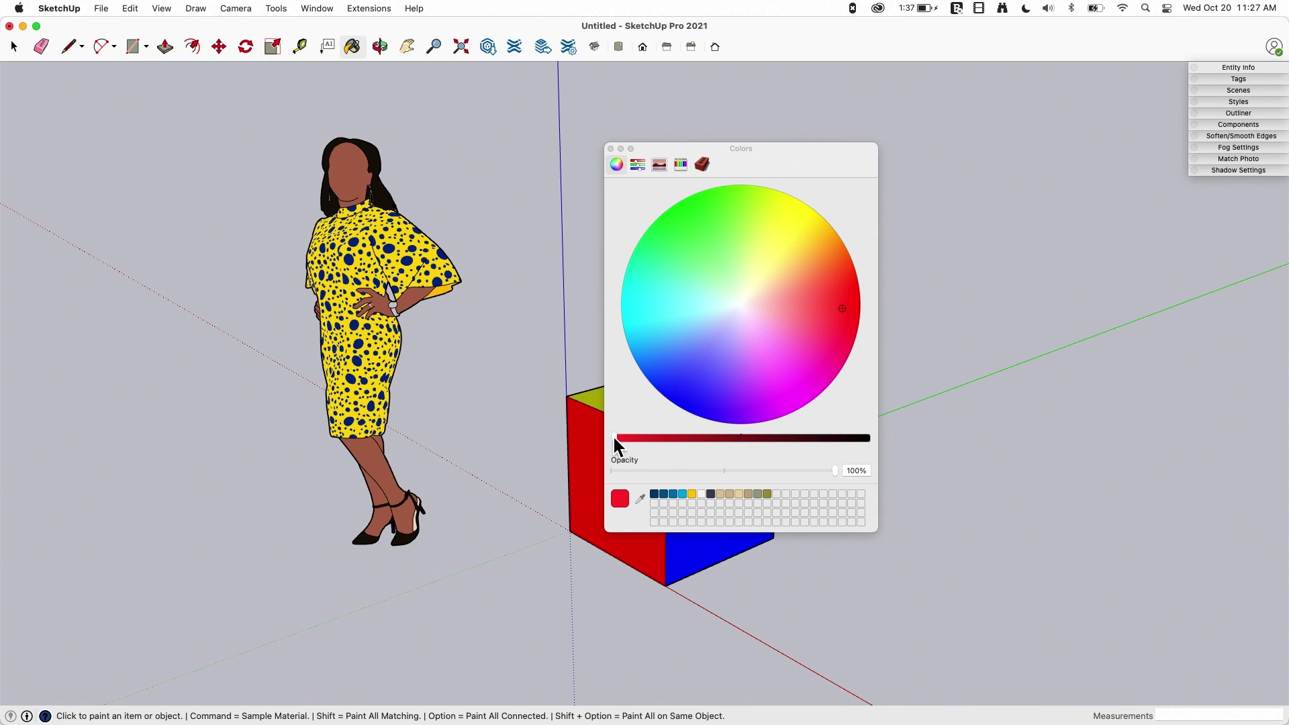
{"action": "left_click_drag", "start_coordinate": [614, 437], "coordinate": [886, 449]}
{"action": "left_click_drag", "start_coordinate": [782, 299], "coordinate": [831, 317]}
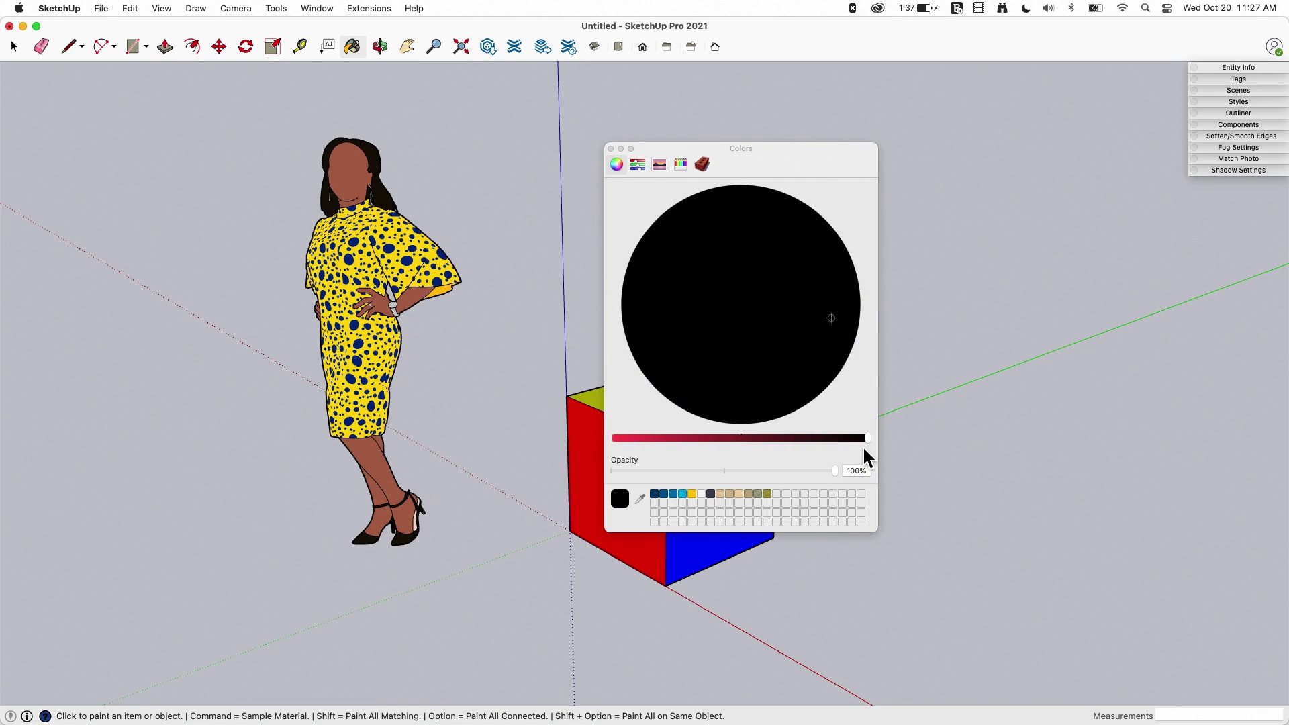
{"action": "left_click_drag", "start_coordinate": [865, 437], "coordinate": [600, 440]}
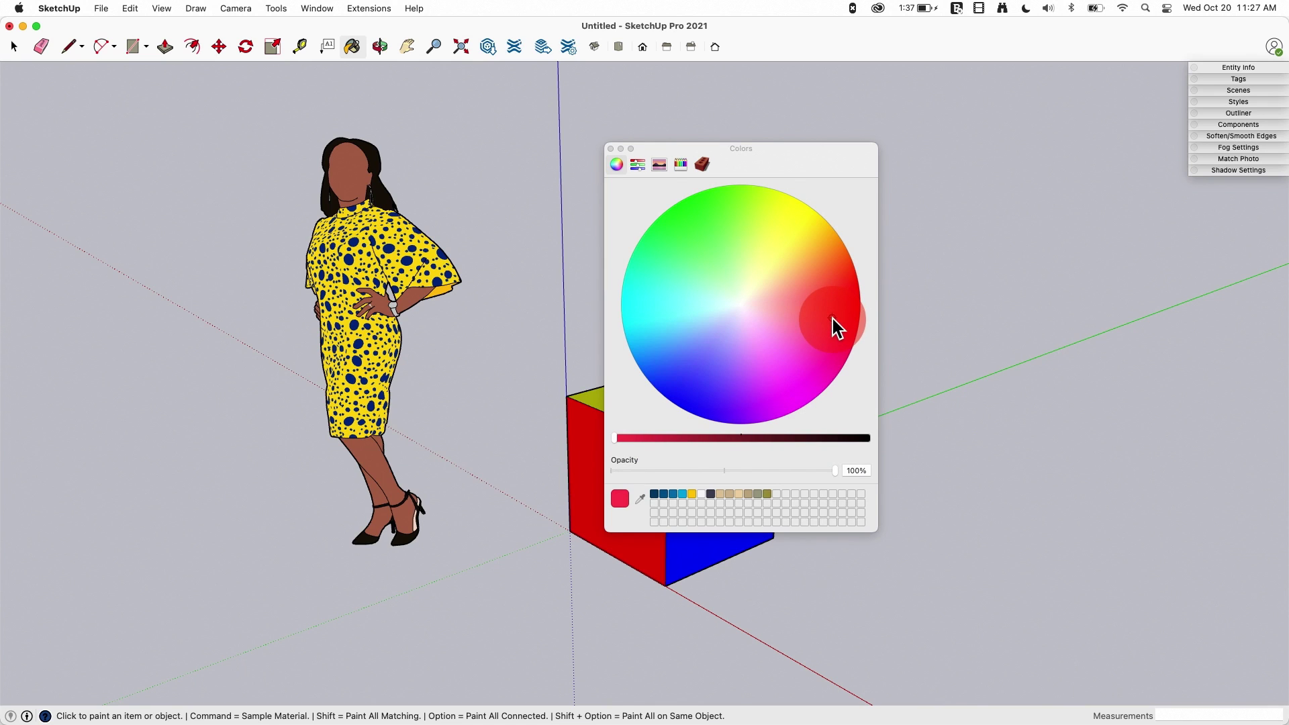
{"action": "mouse_move", "coordinate": [832, 318]}
{"action": "left_mouse_down"}
{"action": "mouse_move", "coordinate": [807, 349]}
{"action": "mouse_move", "coordinate": [749, 306]}
{"action": "mouse_move", "coordinate": [835, 359]}
{"action": "mouse_move", "coordinate": [838, 371]}
{"action": "mouse_move", "coordinate": [763, 311]}
{"action": "mouse_move", "coordinate": [835, 372]}
{"action": "mouse_move", "coordinate": [739, 306]}
{"action": "mouse_move", "coordinate": [757, 313]}
{"action": "mouse_move", "coordinate": [741, 241]}
{"action": "mouse_move", "coordinate": [827, 298]}
{"action": "left_mouse_up"}
Switch to RGB Sliders, set the green value to 129, and select the hex color code
{"action": "left_click", "coordinate": [637, 164]}
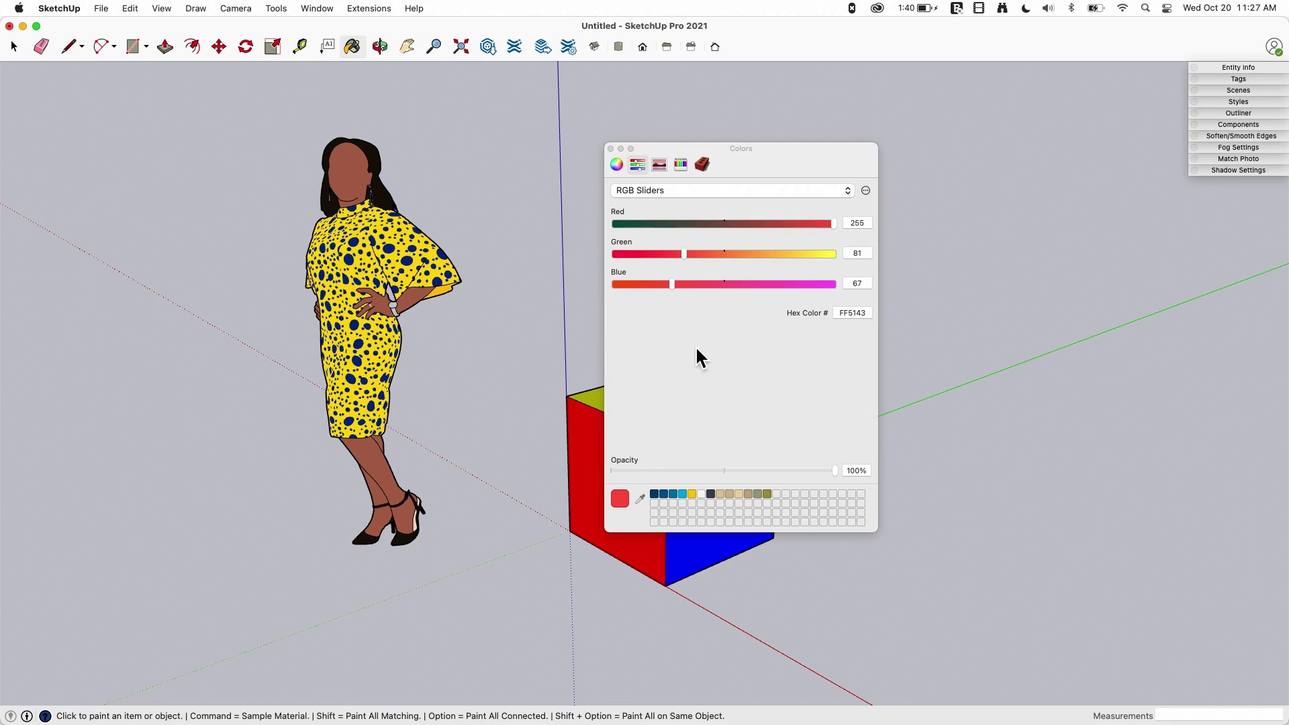
{"action": "left_click", "coordinate": [706, 193]}
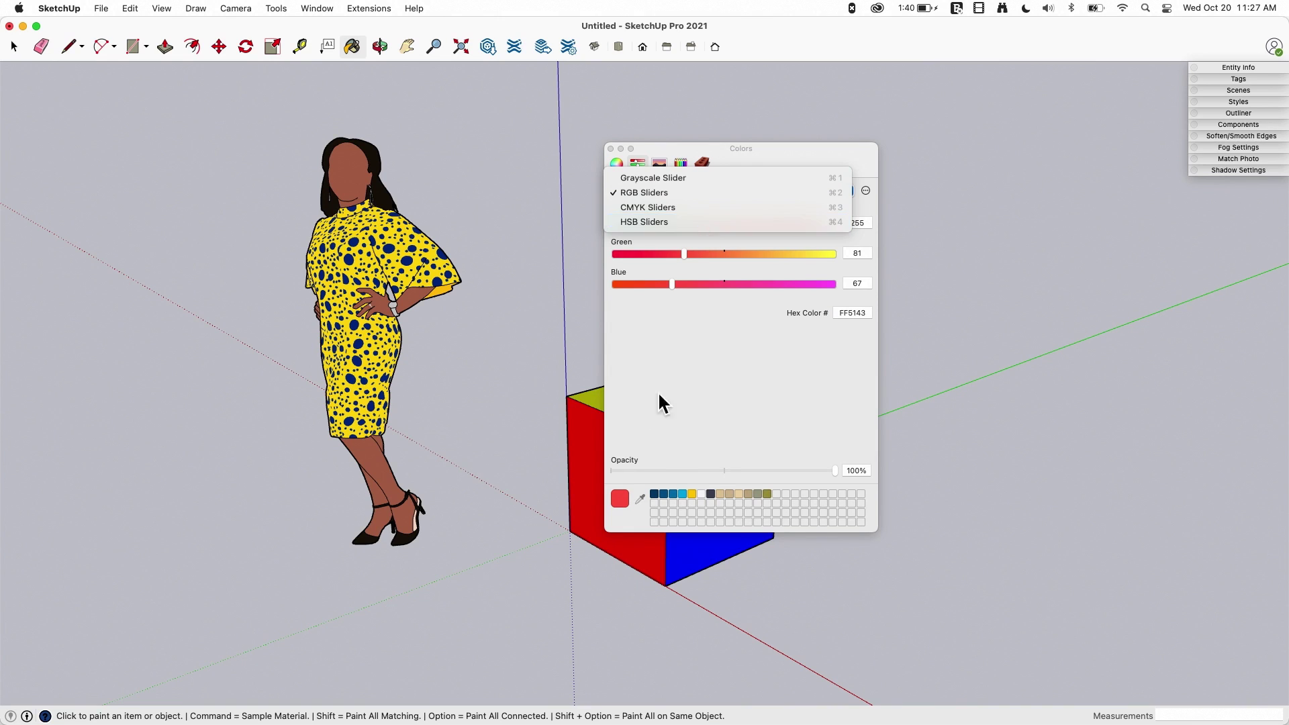
{"action": "left_click", "coordinate": [697, 251]}
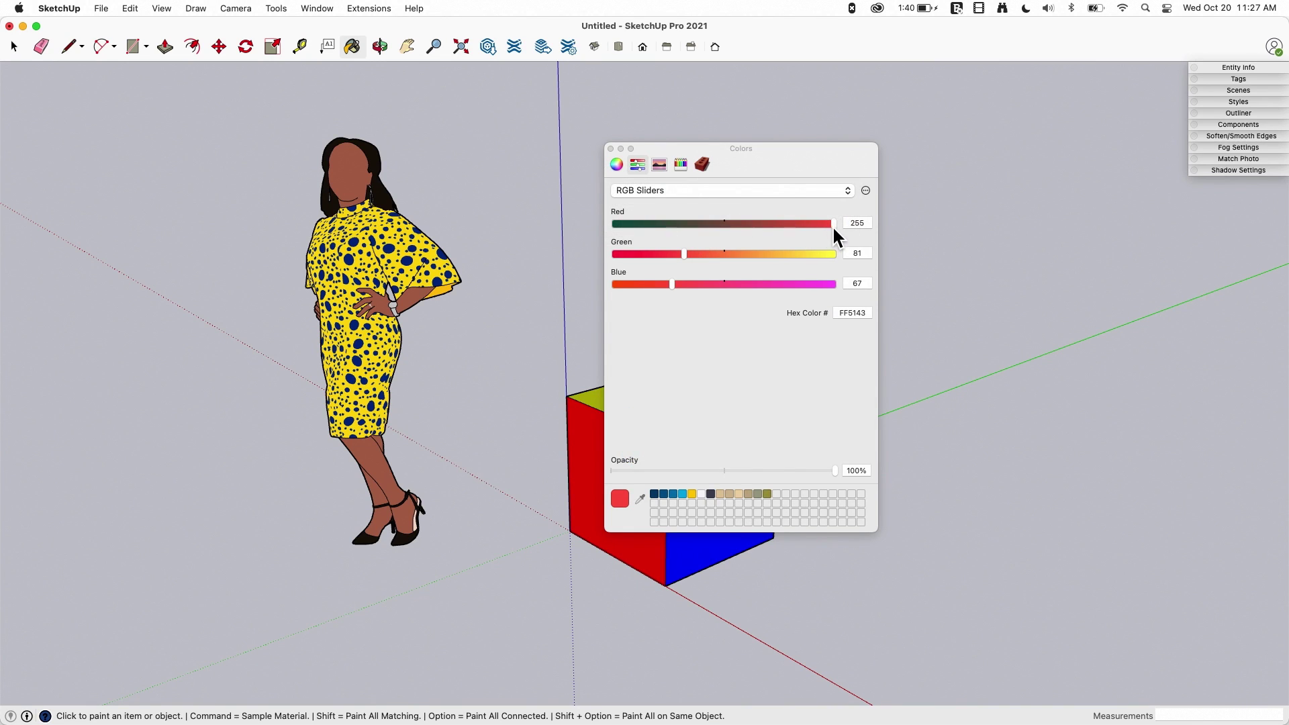
{"action": "mouse_move", "coordinate": [832, 228]}
{"action": "left_mouse_down"}
{"action": "mouse_move", "coordinate": [644, 224]}
{"action": "mouse_move", "coordinate": [836, 222]}
{"action": "left_mouse_up"}
{"action": "left_click_drag", "start_coordinate": [684, 254], "coordinate": [725, 253]}
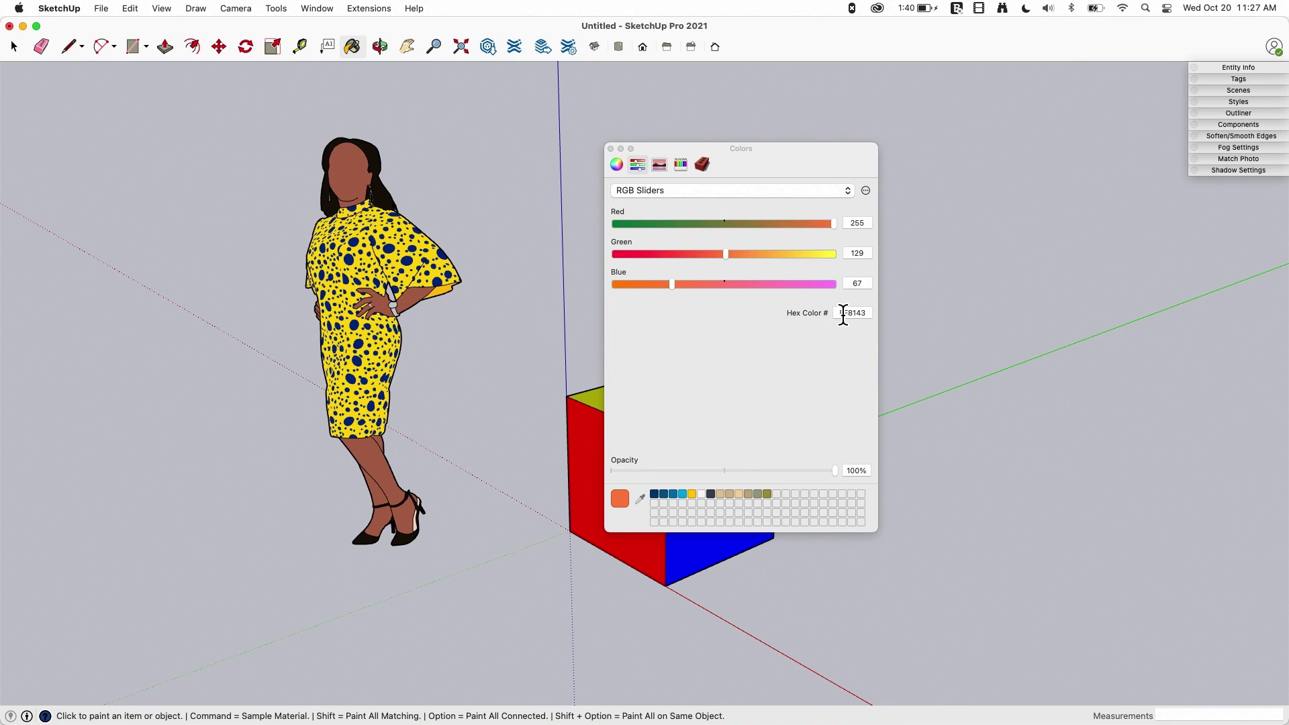
{"action": "left_click", "coordinate": [866, 312]}
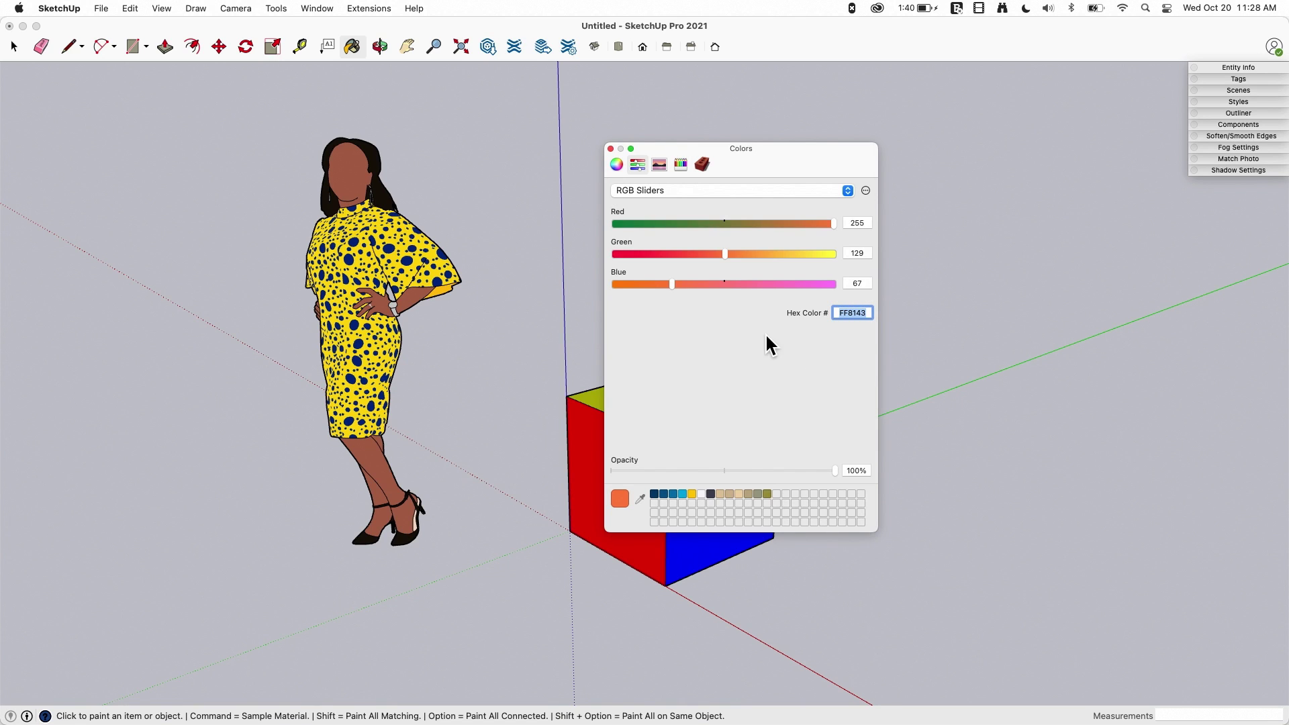
Load the SW-Paint-Chips image palette and sample a color from its chips
{"action": "left_click", "coordinate": [659, 166]}
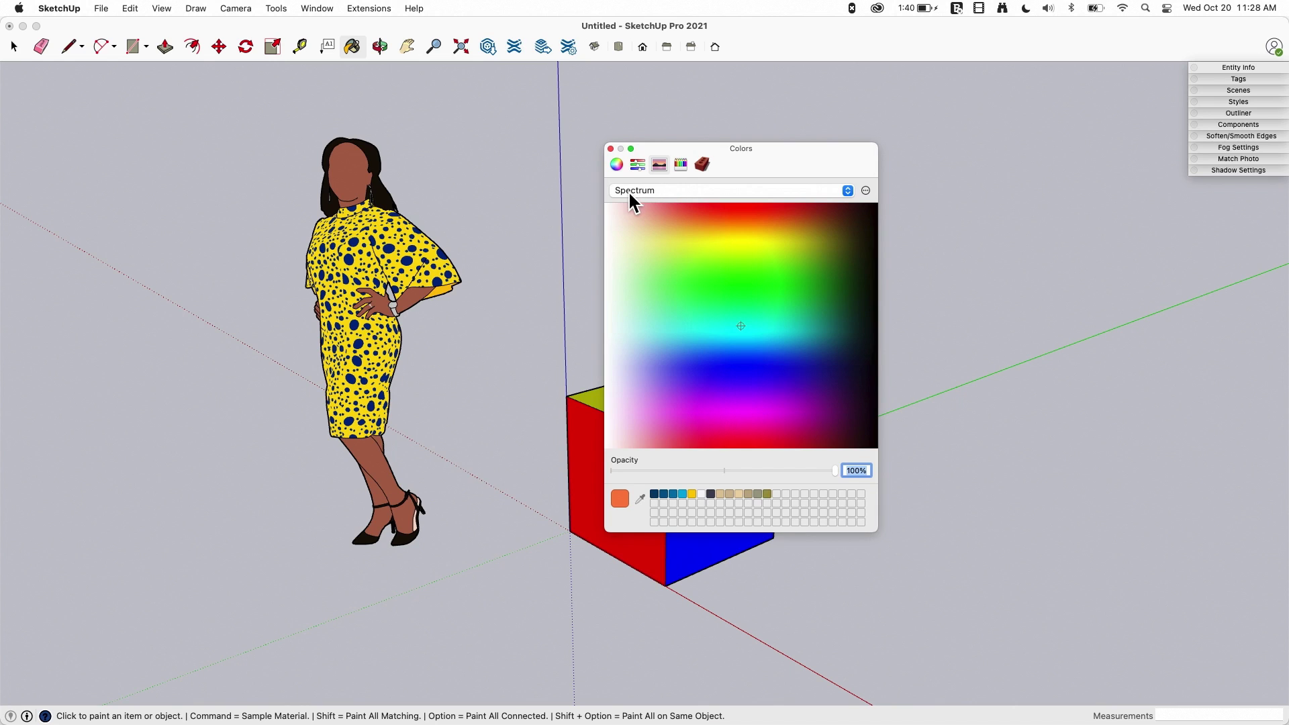
{"action": "left_click", "coordinate": [685, 191]}
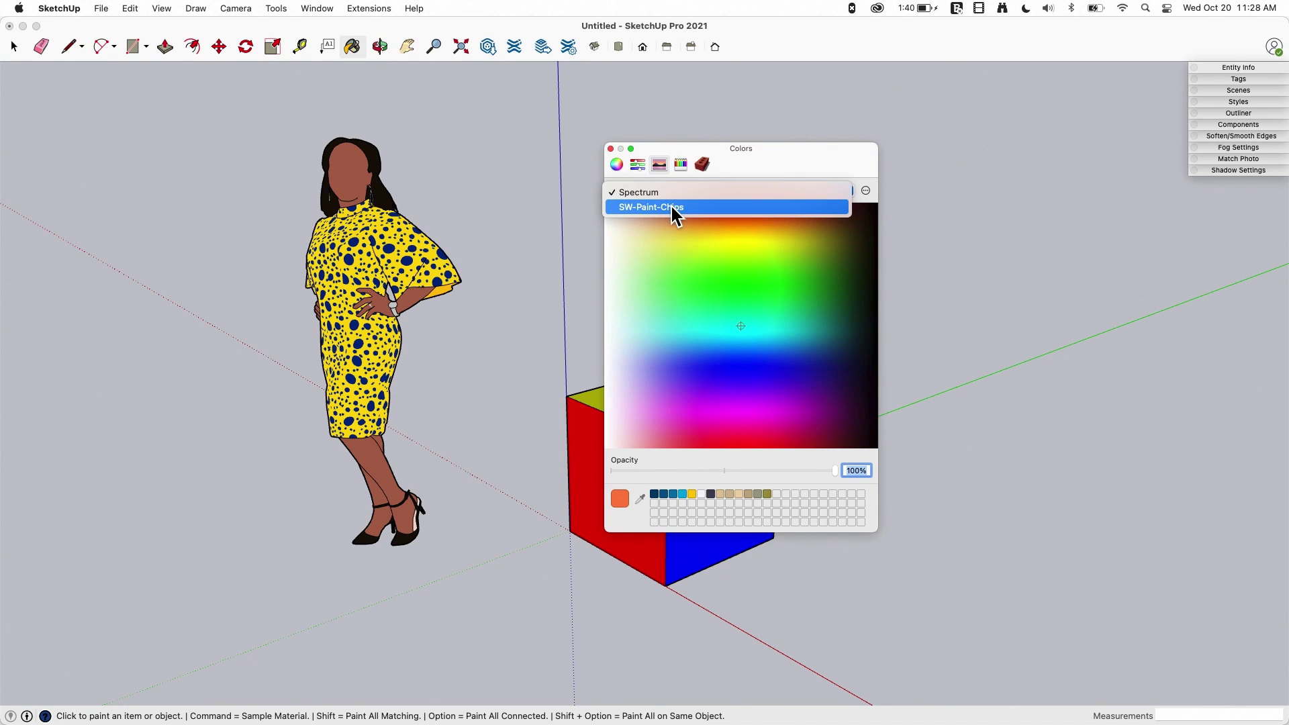
{"action": "left_click", "coordinate": [671, 206]}
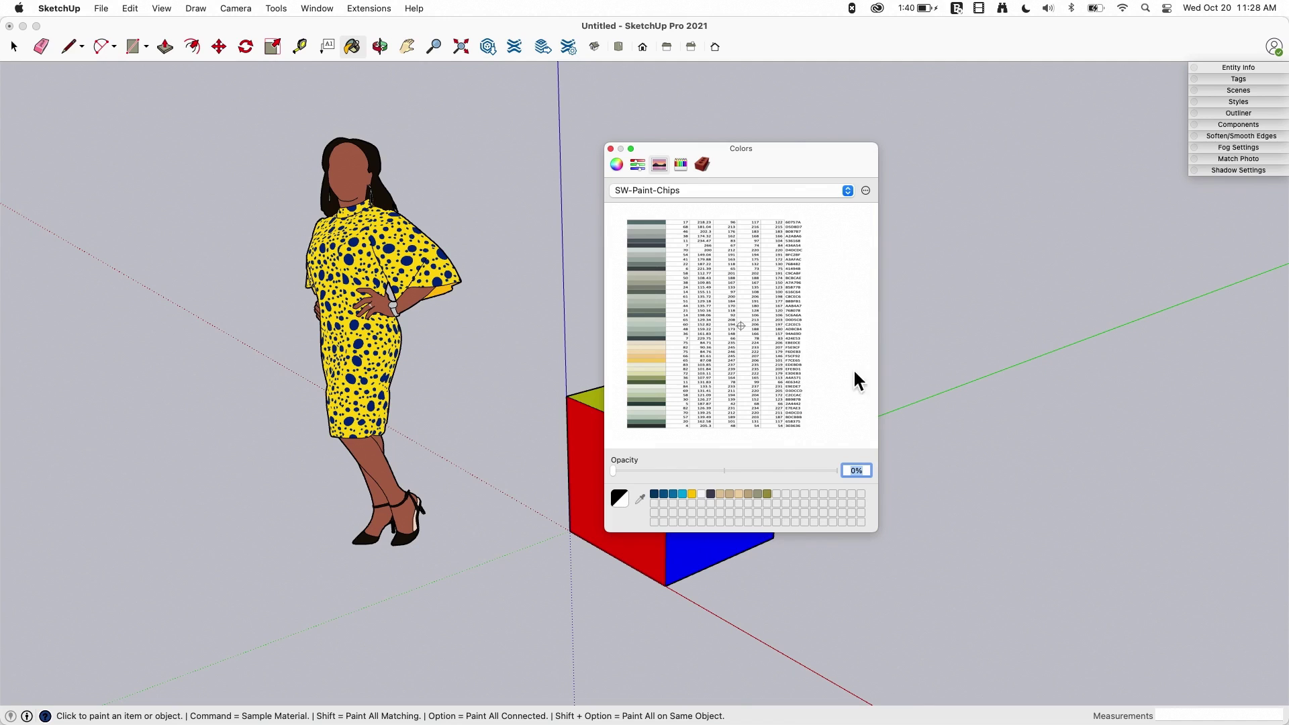
{"action": "mouse_move", "coordinate": [725, 324]}
{"action": "left_mouse_down"}
{"action": "mouse_move", "coordinate": [662, 279]}
{"action": "mouse_move", "coordinate": [647, 346]}
{"action": "left_mouse_up"}
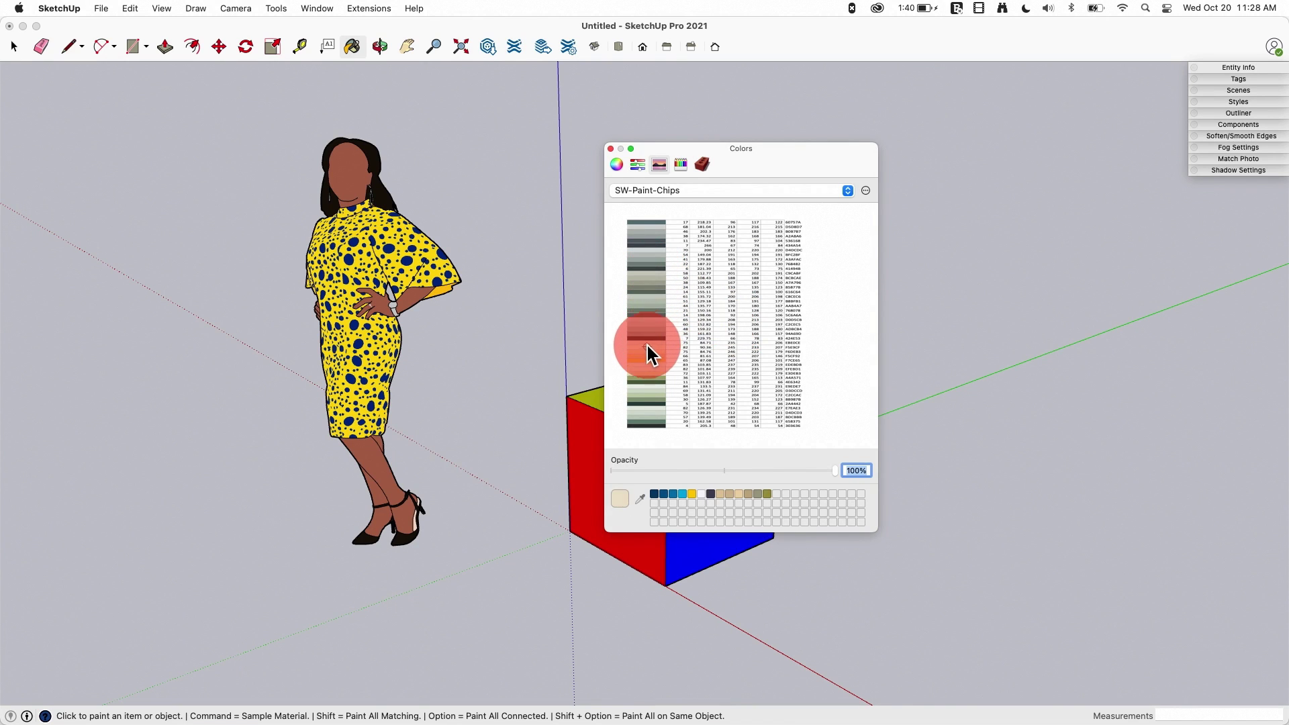
Switch the image palette back to Spectrum and pick a bright cyan
{"action": "left_click", "coordinate": [726, 190]}
{"action": "left_click", "coordinate": [719, 177]}
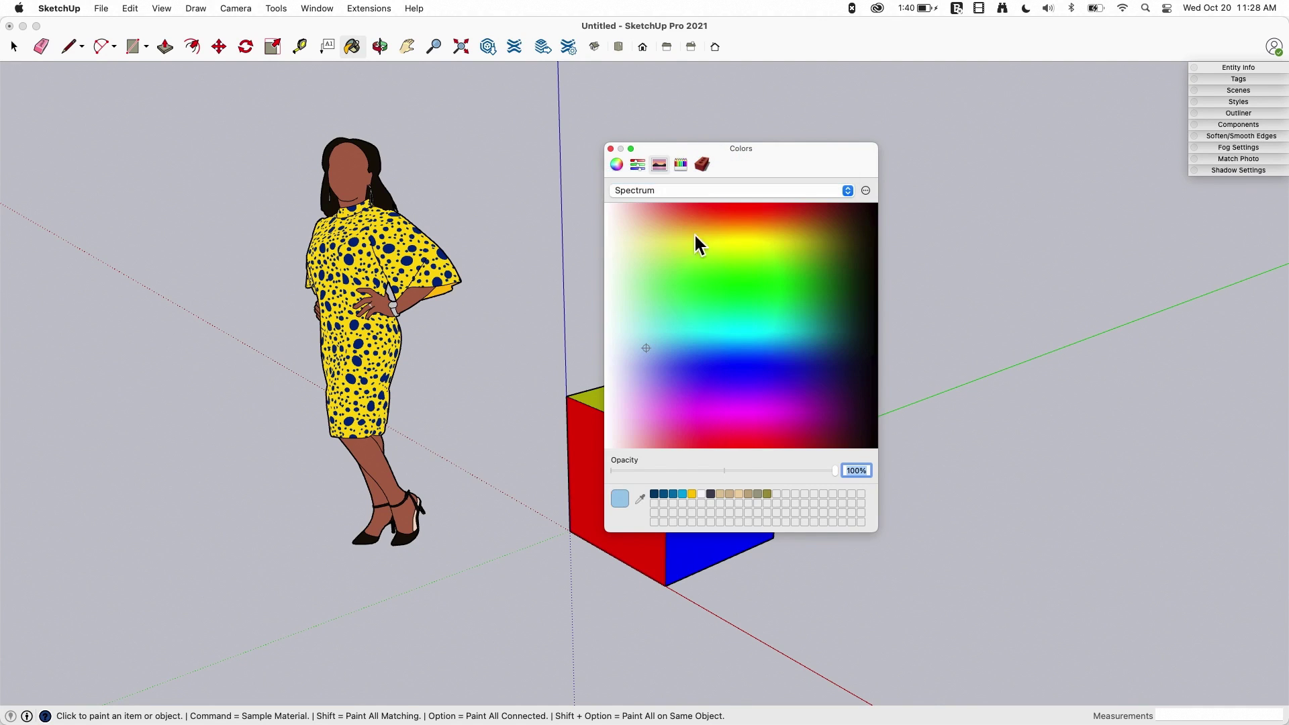
{"action": "left_click_drag", "start_coordinate": [732, 281], "coordinate": [626, 277]}
{"action": "left_click_drag", "start_coordinate": [634, 327], "coordinate": [731, 336]}
Choose the Teal pencil from the colored pencil palette
{"action": "left_click", "coordinate": [679, 165]}
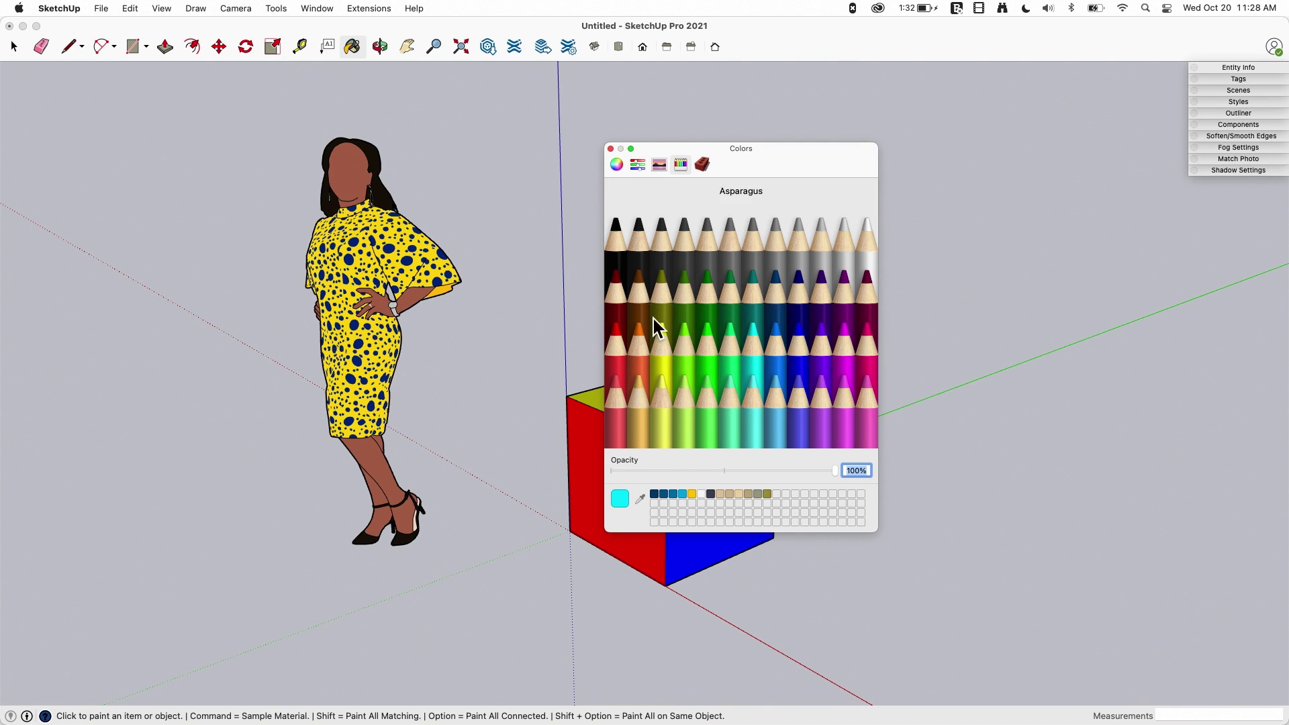
{"action": "left_click", "coordinate": [749, 310]}
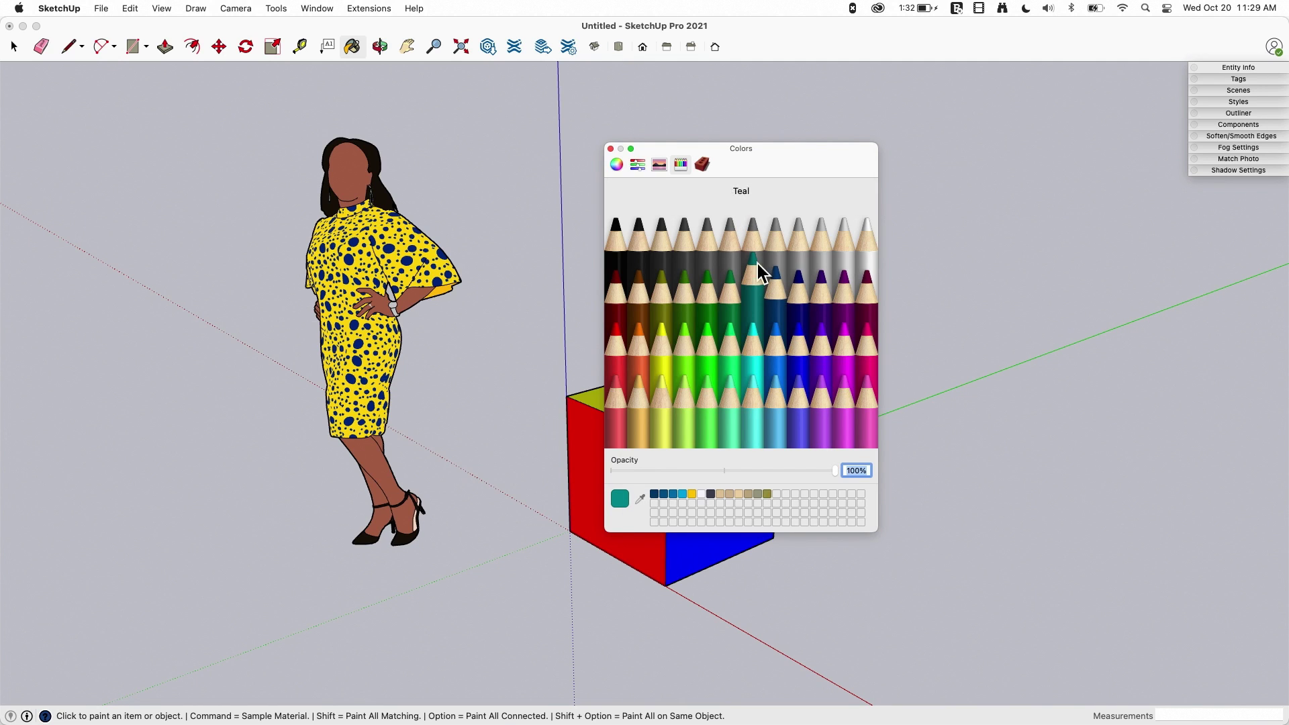
Show the texture palettes and browse the Tile material library
{"action": "left_click", "coordinate": [702, 165]}
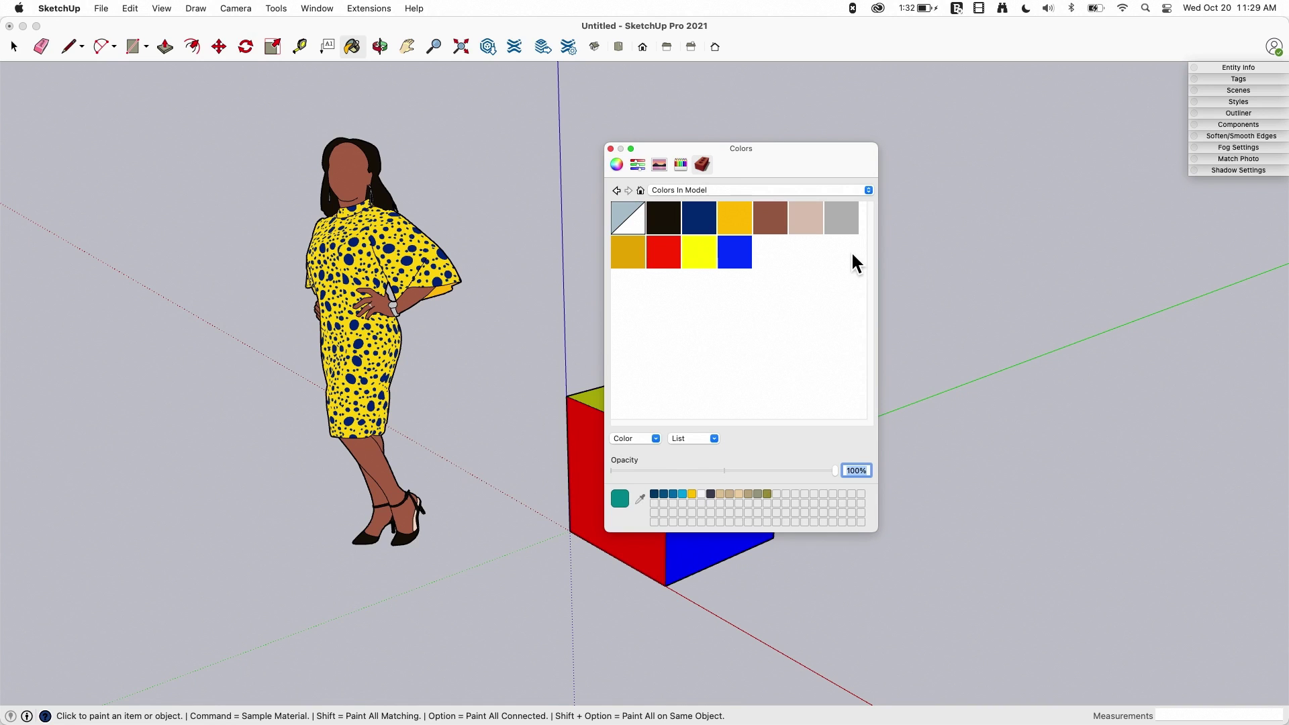
{"action": "left_click", "coordinate": [667, 189]}
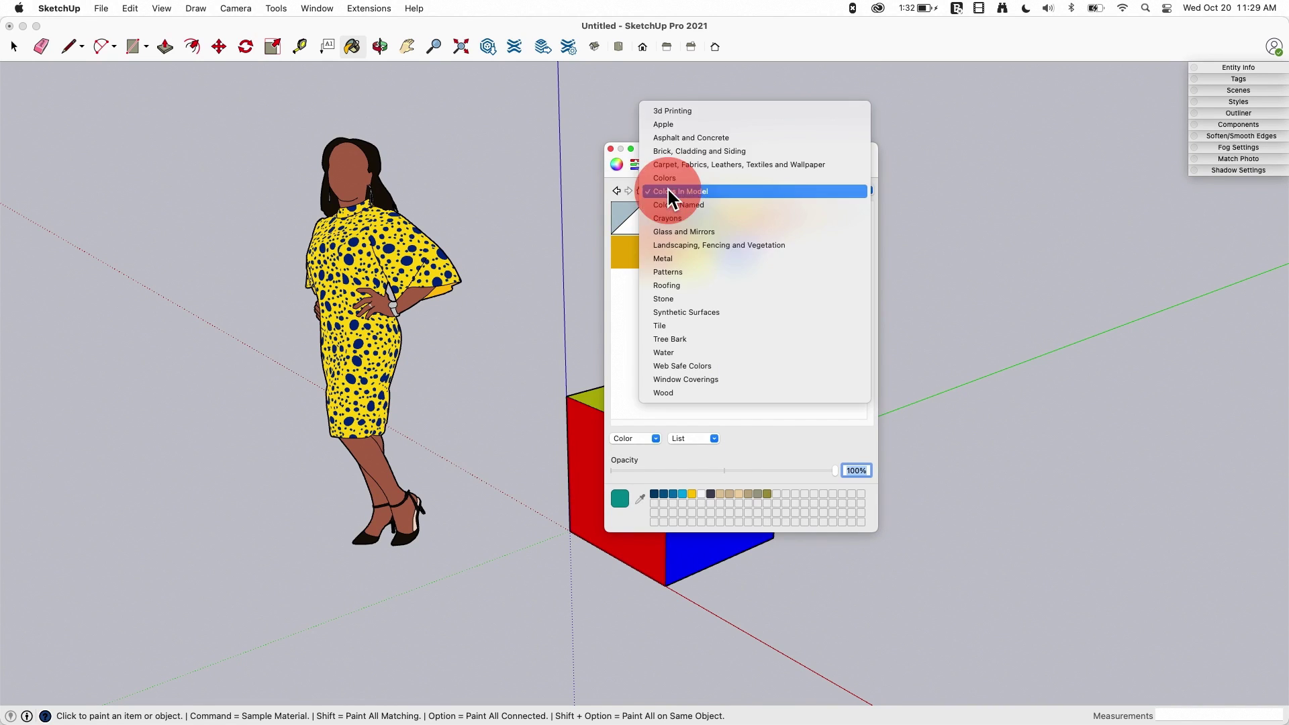
{"action": "left_click", "coordinate": [694, 323]}
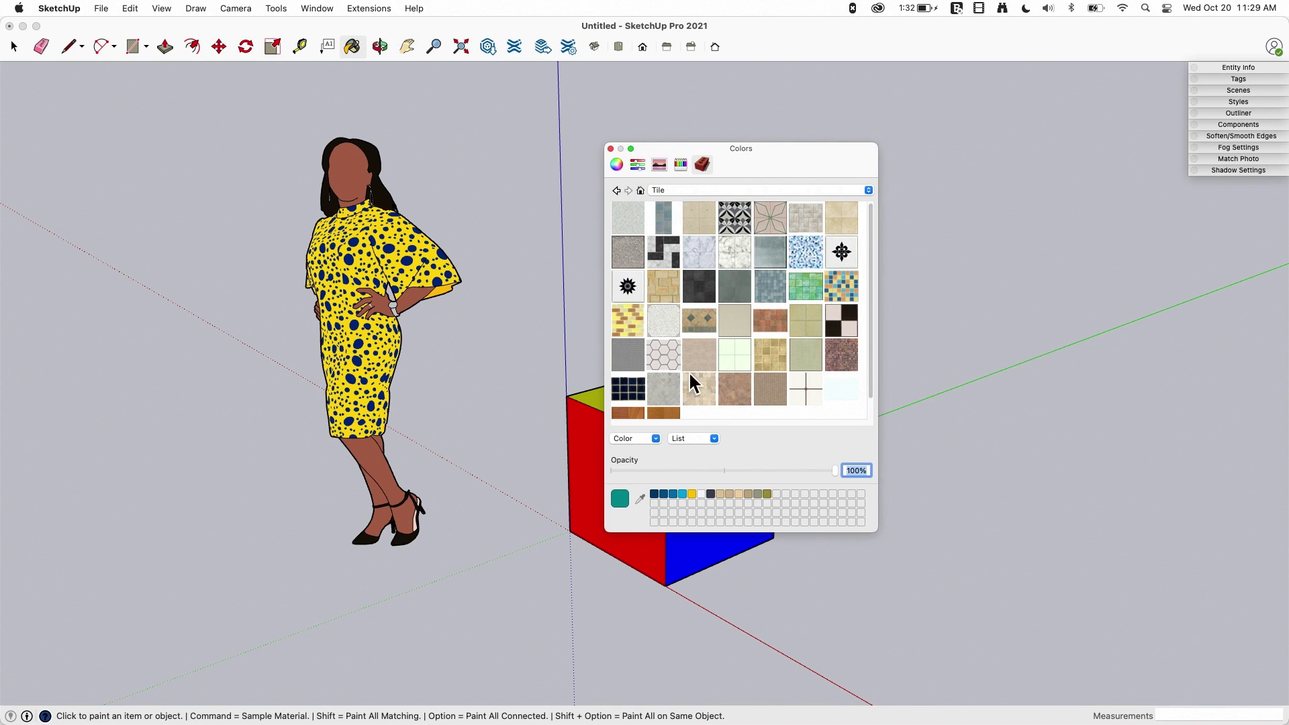
{"action": "mouse_move", "coordinate": [869, 213]}
{"action": "left_mouse_down"}
{"action": "mouse_move", "coordinate": [869, 290]}
{"action": "mouse_move", "coordinate": [857, 193]}
{"action": "left_mouse_up"}
Switch the material library to Brick, Cladding and Siding
{"action": "left_click", "coordinate": [707, 190]}
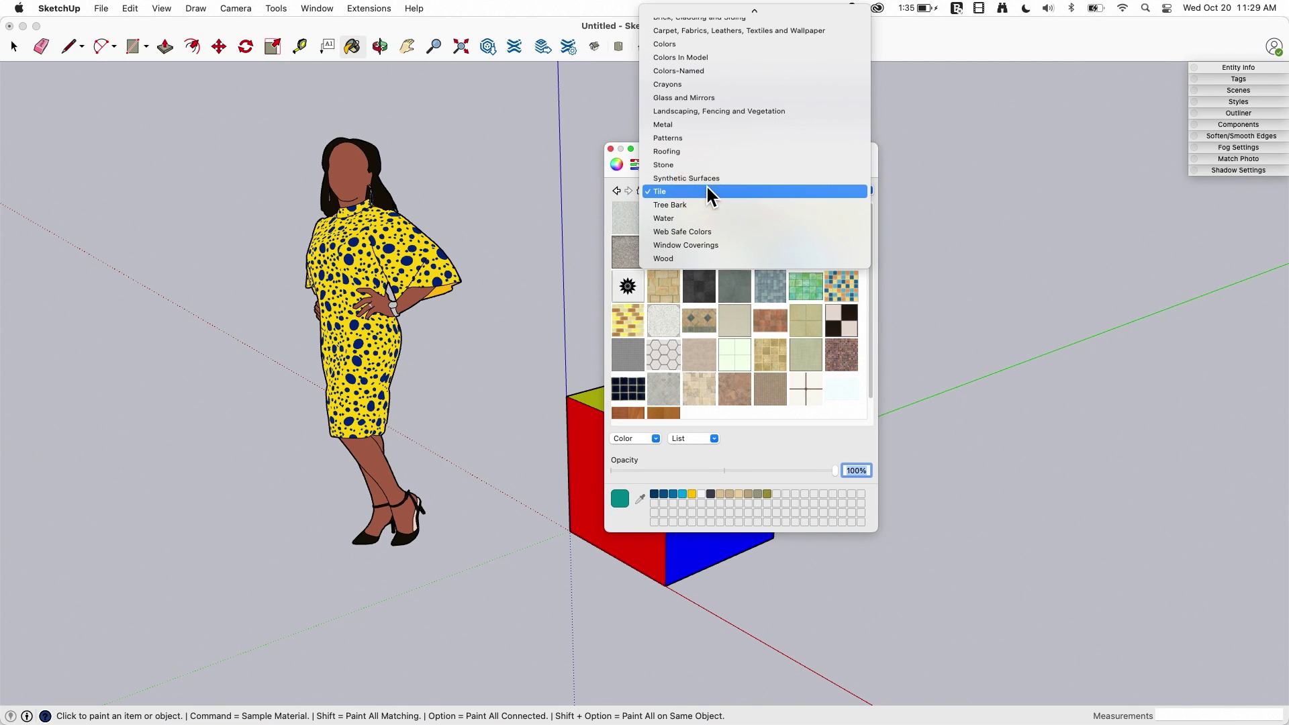
{"action": "scroll", "coordinate": [698, 42], "scroll_direction": "up", "scroll_amount": 3}
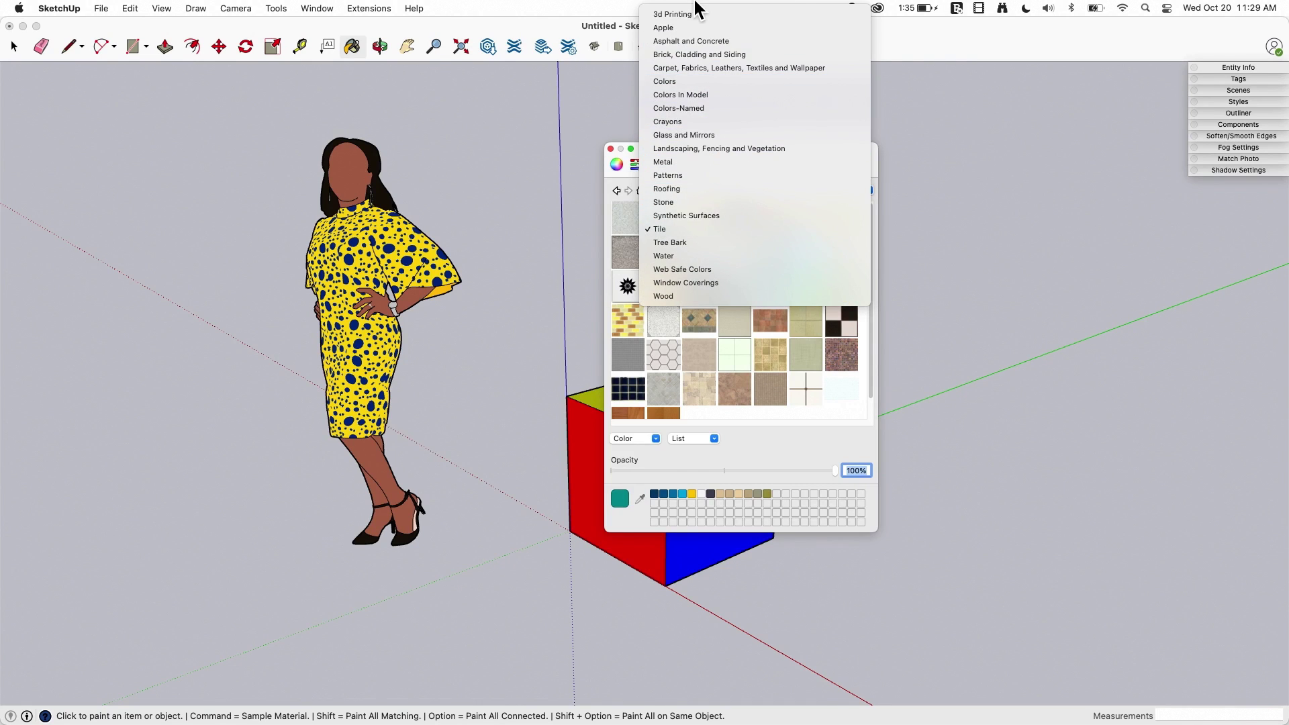
{"action": "left_click", "coordinate": [702, 54]}
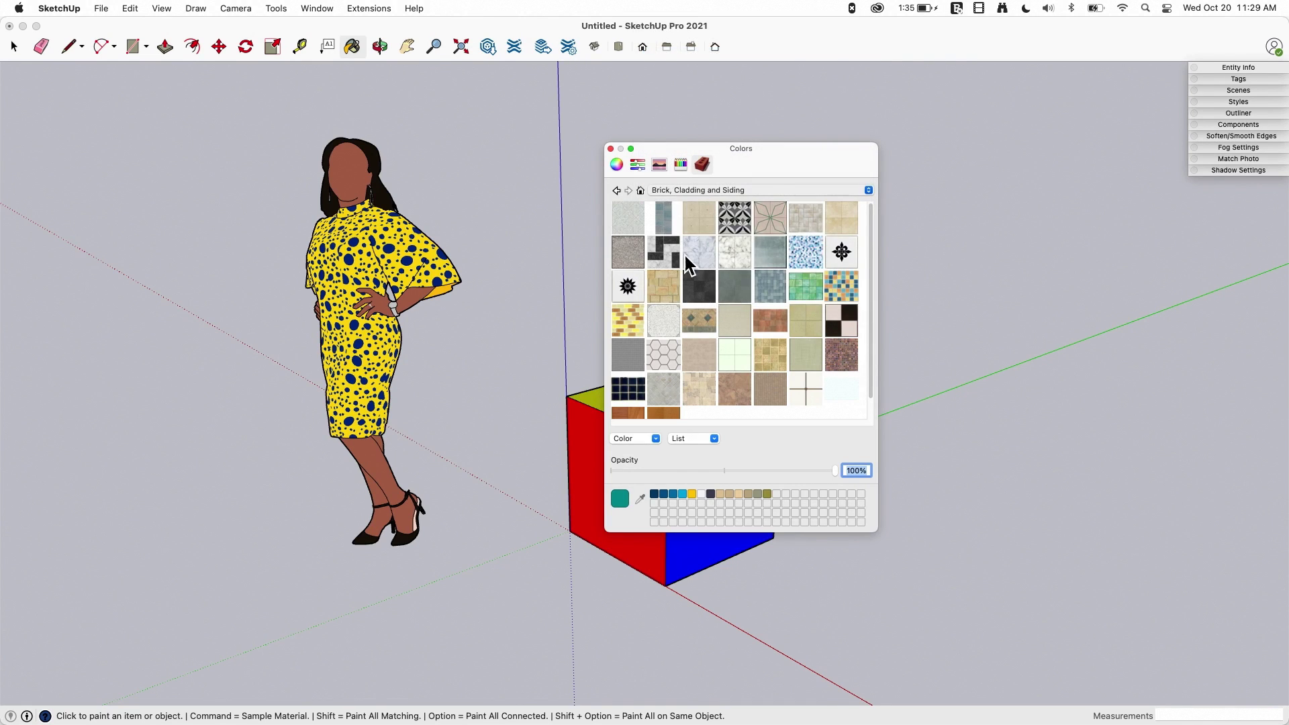
Switch the material library to Colors-Named and look through its swatches
{"action": "left_click", "coordinate": [708, 190]}
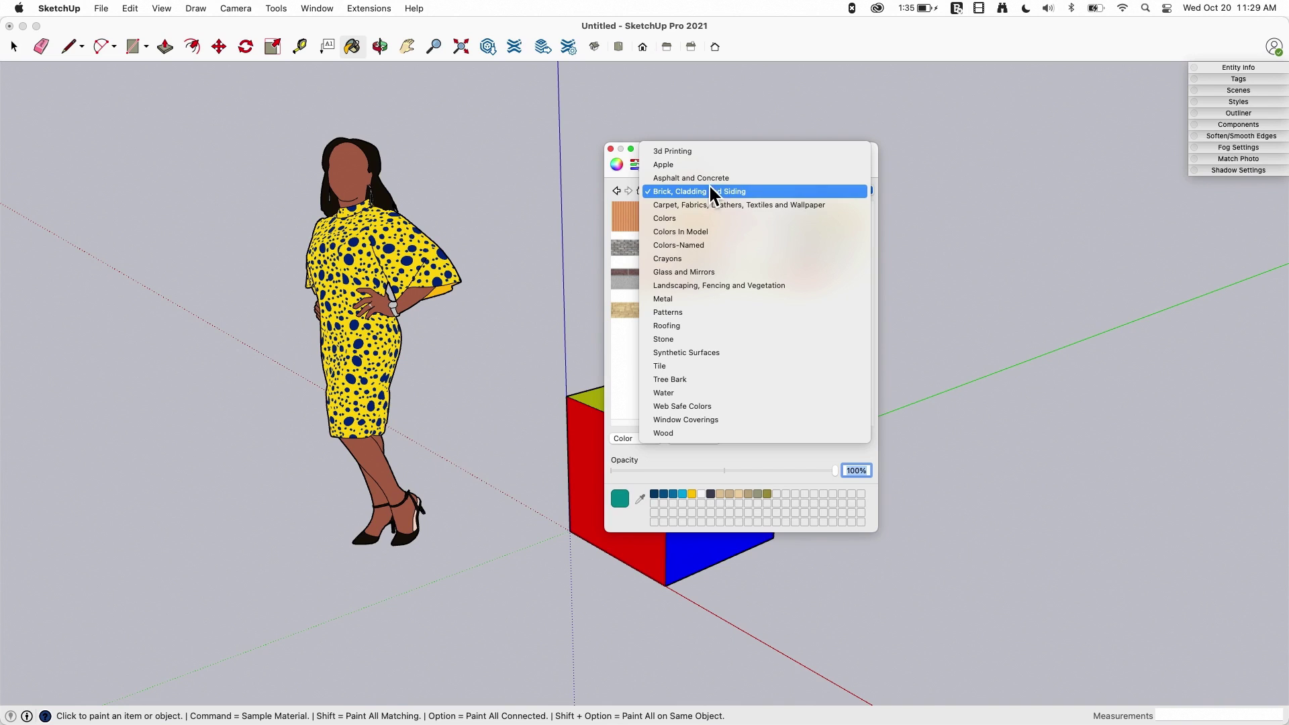
{"action": "left_click", "coordinate": [727, 244]}
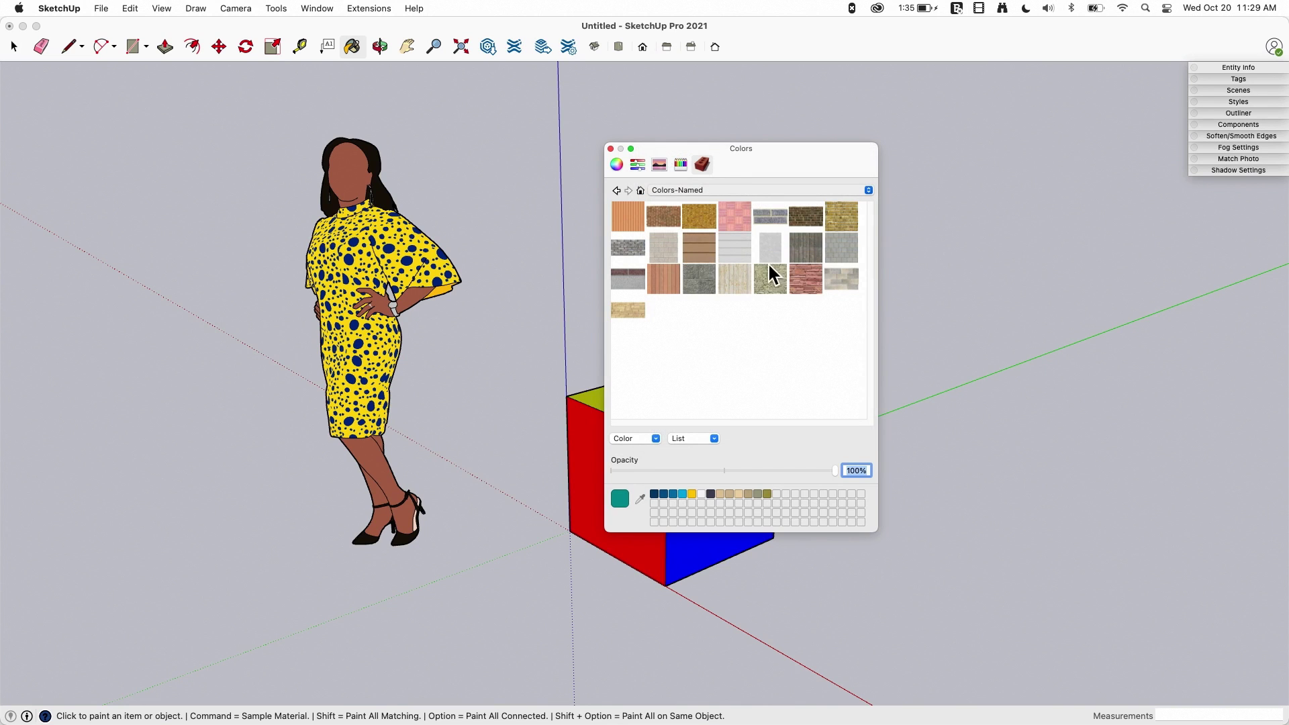
{"action": "left_click_drag", "start_coordinate": [871, 232], "coordinate": [864, 373]}
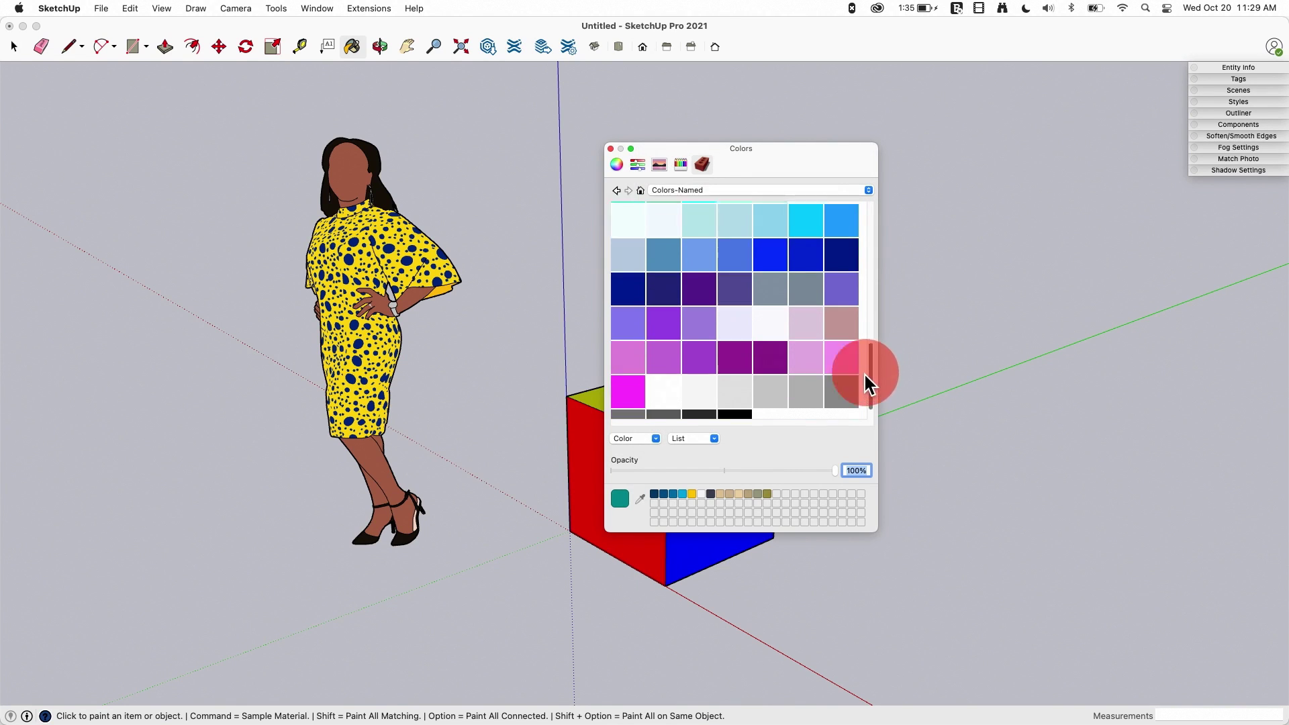
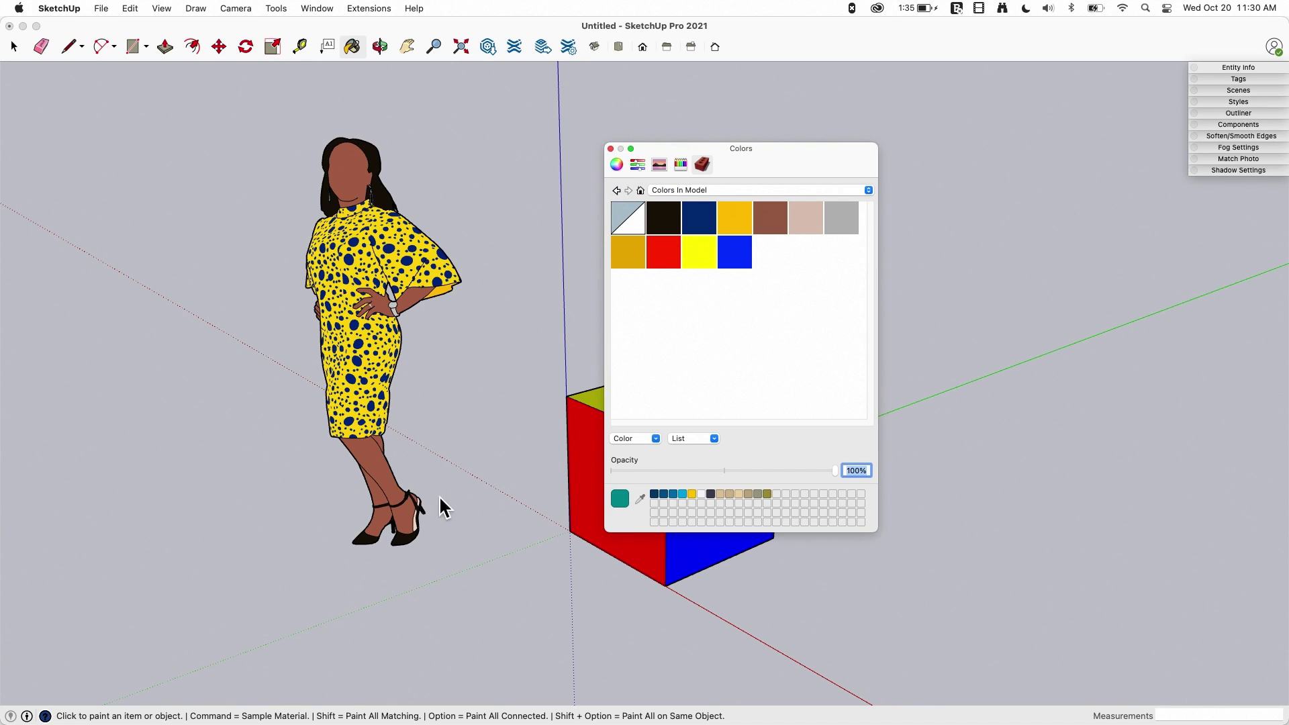
Move the Colors window away from the box, and place it back over the box's upper part
{"action": "left_click", "coordinate": [744, 161]}
{"action": "left_click_drag", "start_coordinate": [745, 162], "coordinate": [962, 163]}
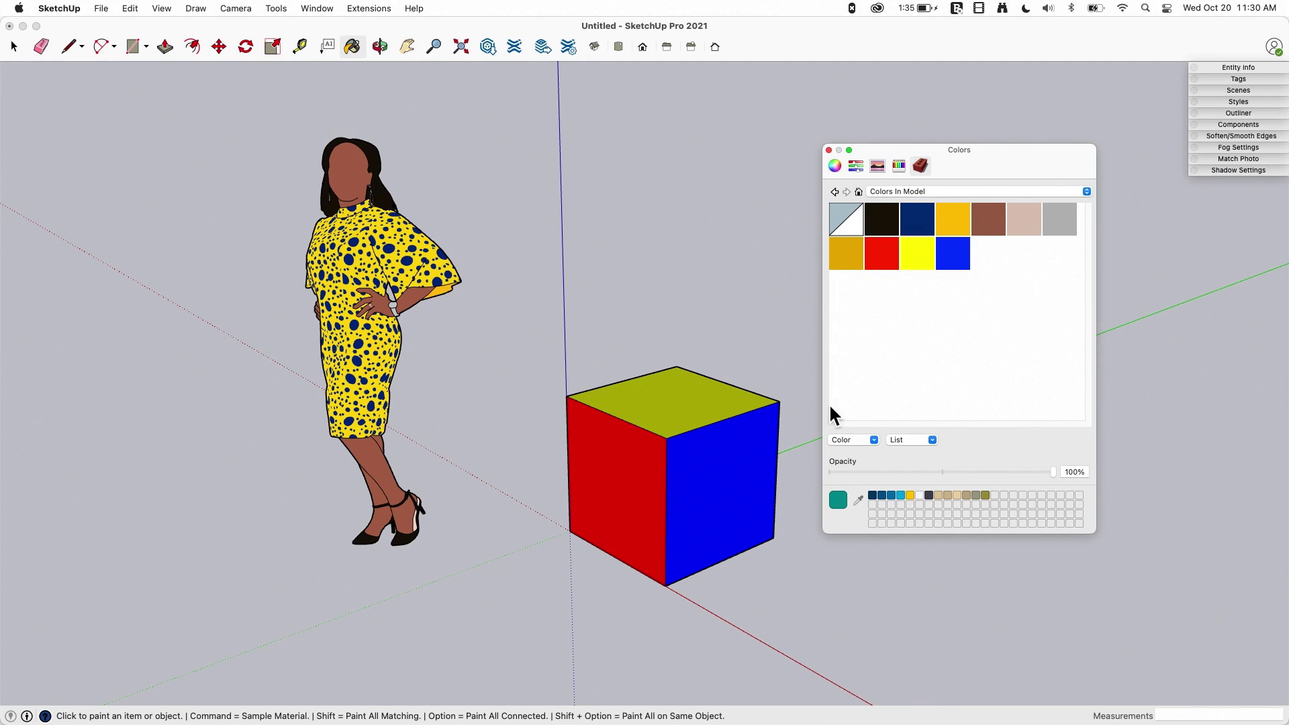
{"action": "left_click_drag", "start_coordinate": [990, 161], "coordinate": [723, 129]}
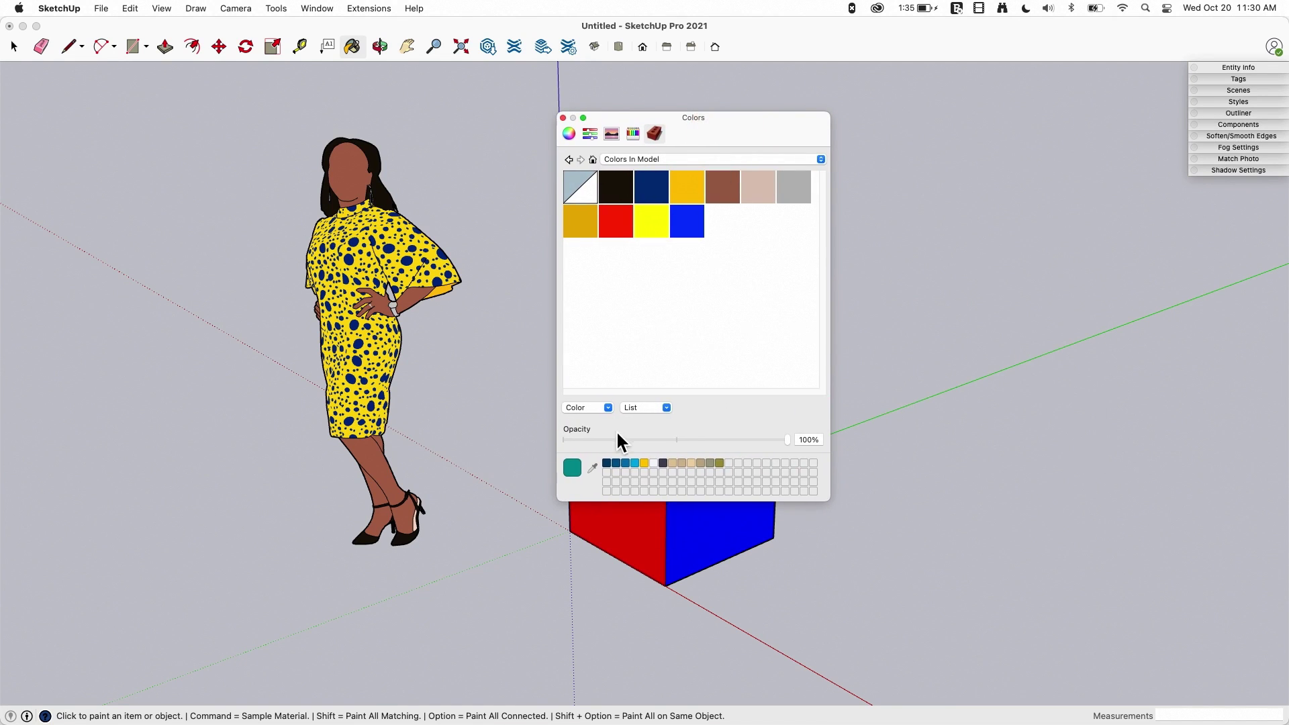
Return to the color wheel, raise the brightness to maximum, and pick a bright red near the wheel's edge
{"action": "left_click", "coordinate": [570, 132]}
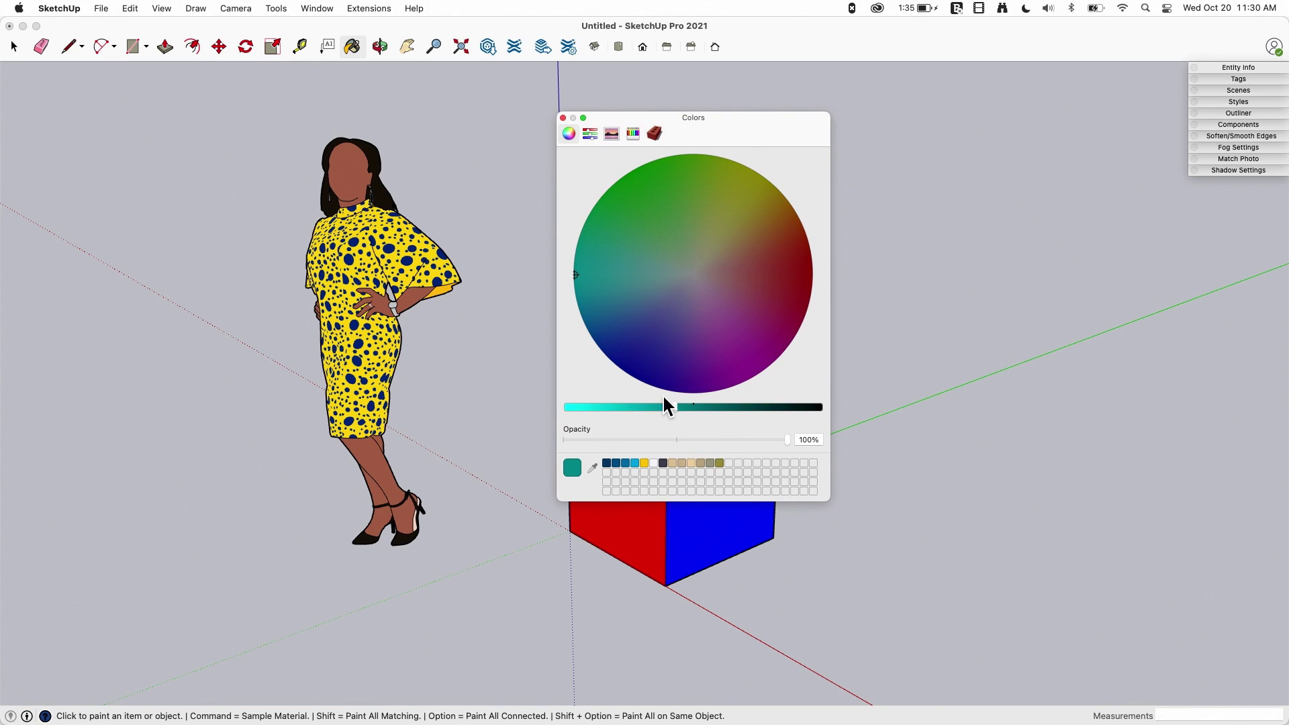
{"action": "left_click_drag", "start_coordinate": [671, 404], "coordinate": [570, 407]}
{"action": "left_click", "coordinate": [804, 269]}
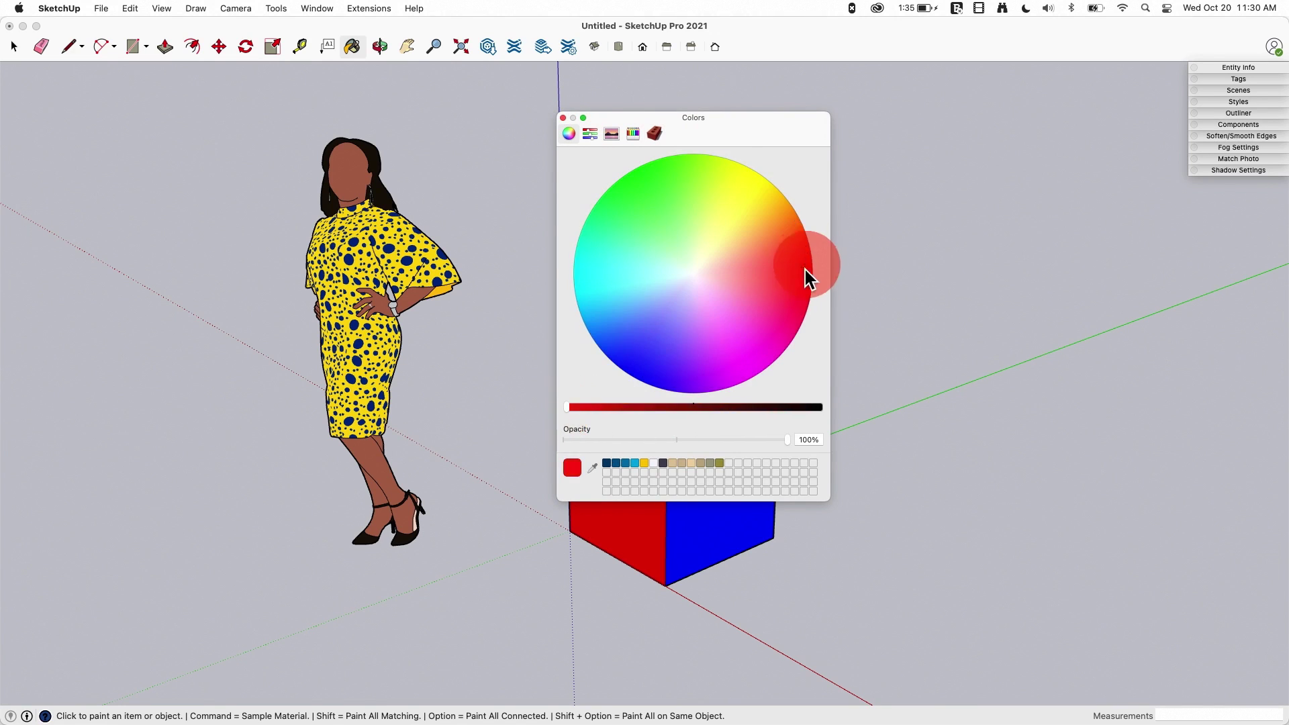
{"action": "left_click_drag", "start_coordinate": [807, 281], "coordinate": [799, 278]}
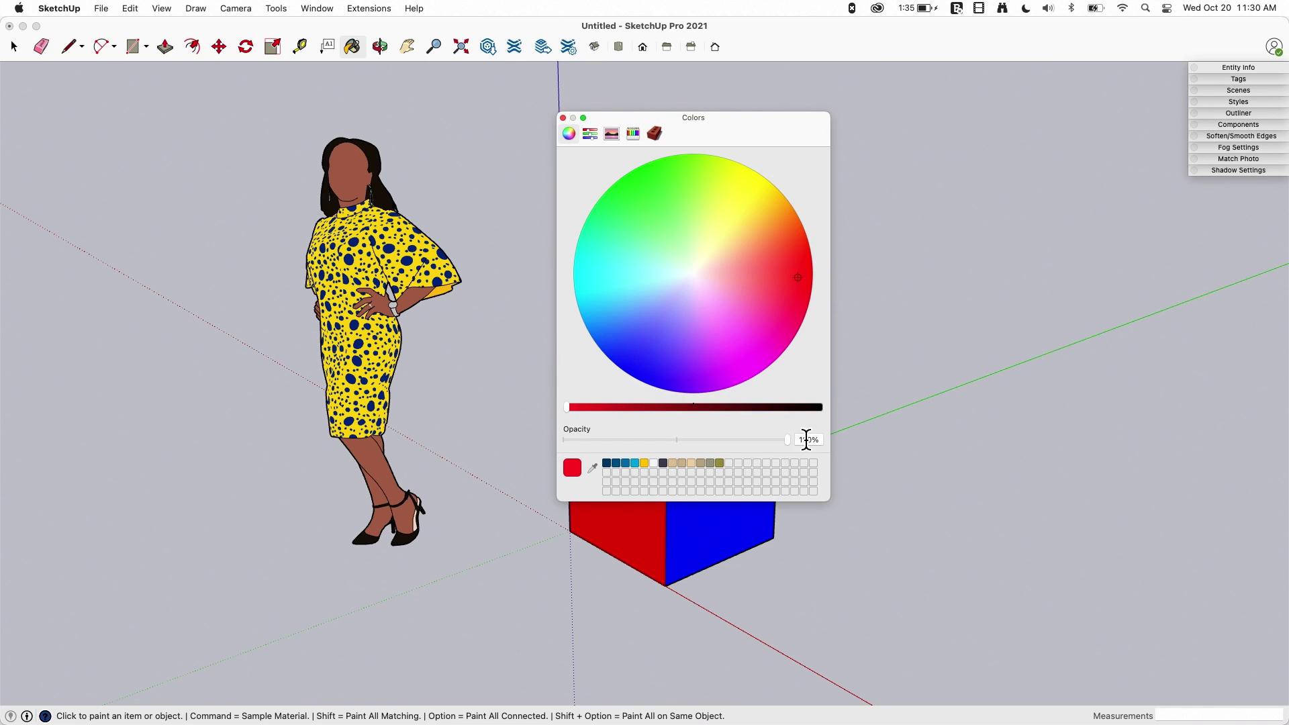
Review the RGB Sliders and the colored pencils, and return to the color wheel
{"action": "left_click", "coordinate": [592, 135]}
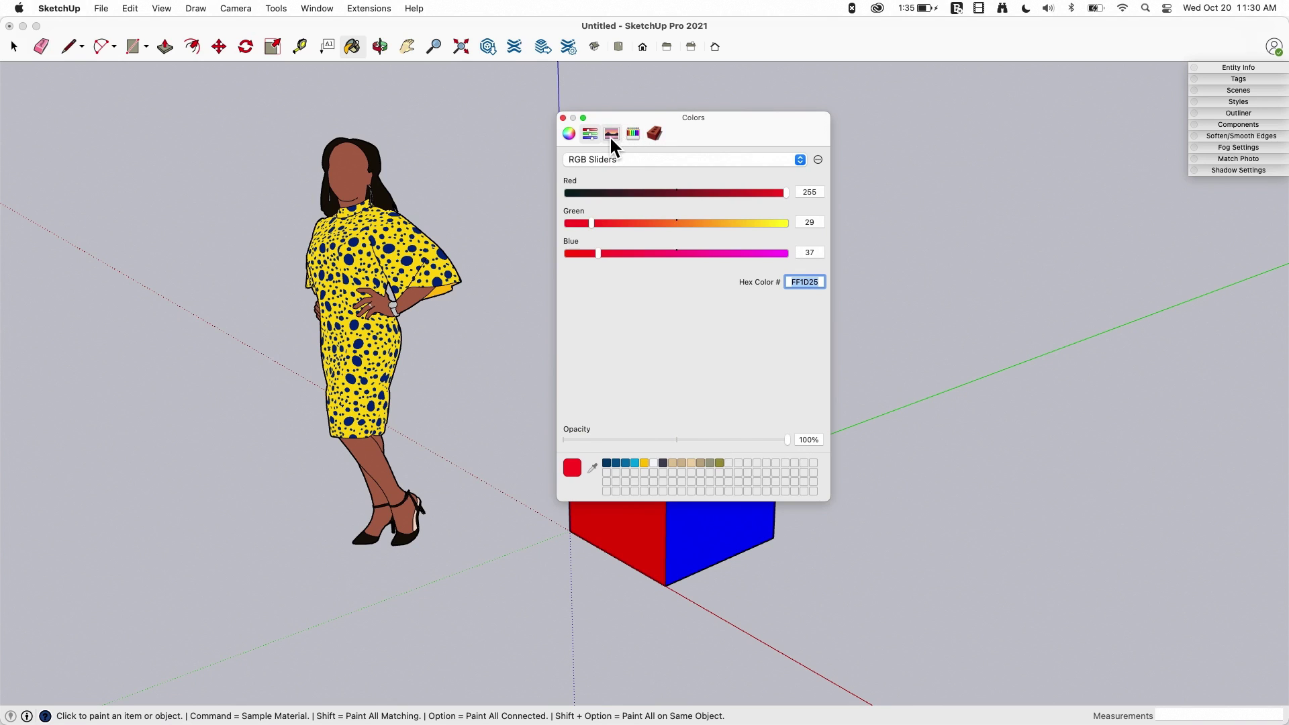
{"action": "left_click", "coordinate": [626, 132]}
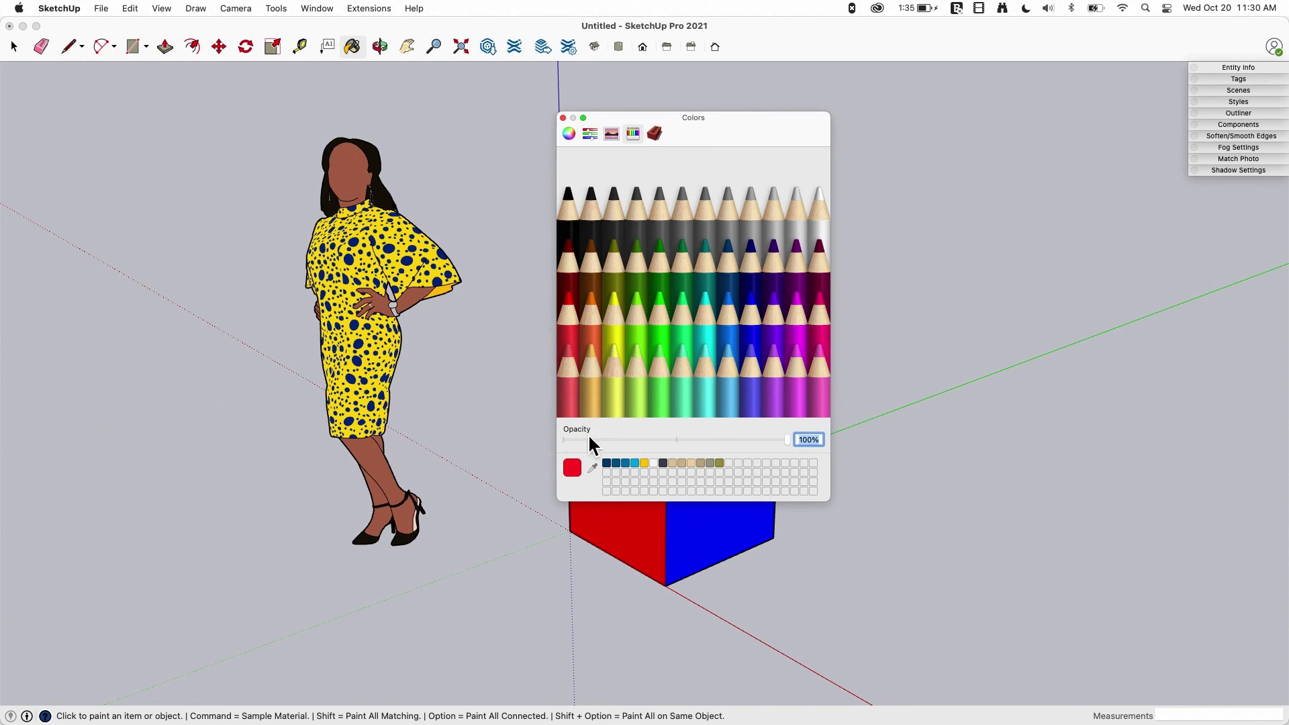
{"action": "left_click", "coordinate": [569, 133]}
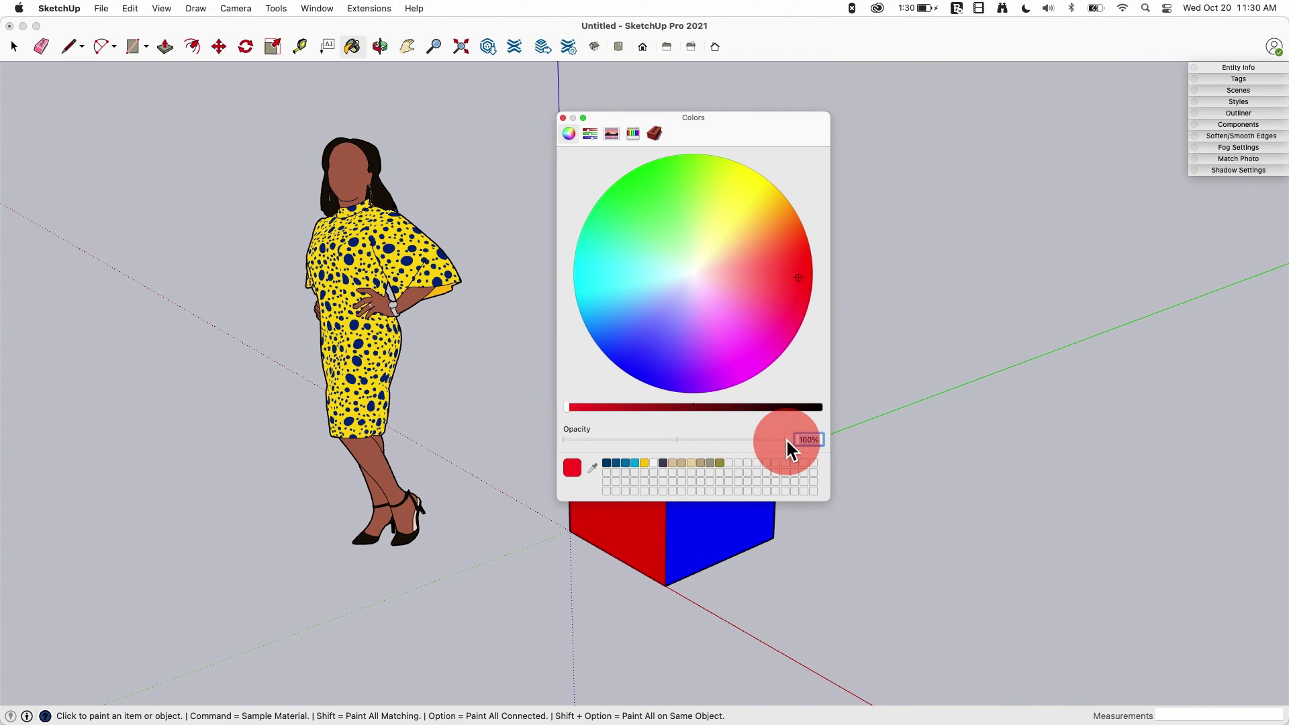
Try the red color at 51% and 0% opacity, and restore it to 100%
{"action": "left_click_drag", "start_coordinate": [787, 439], "coordinate": [678, 451]}
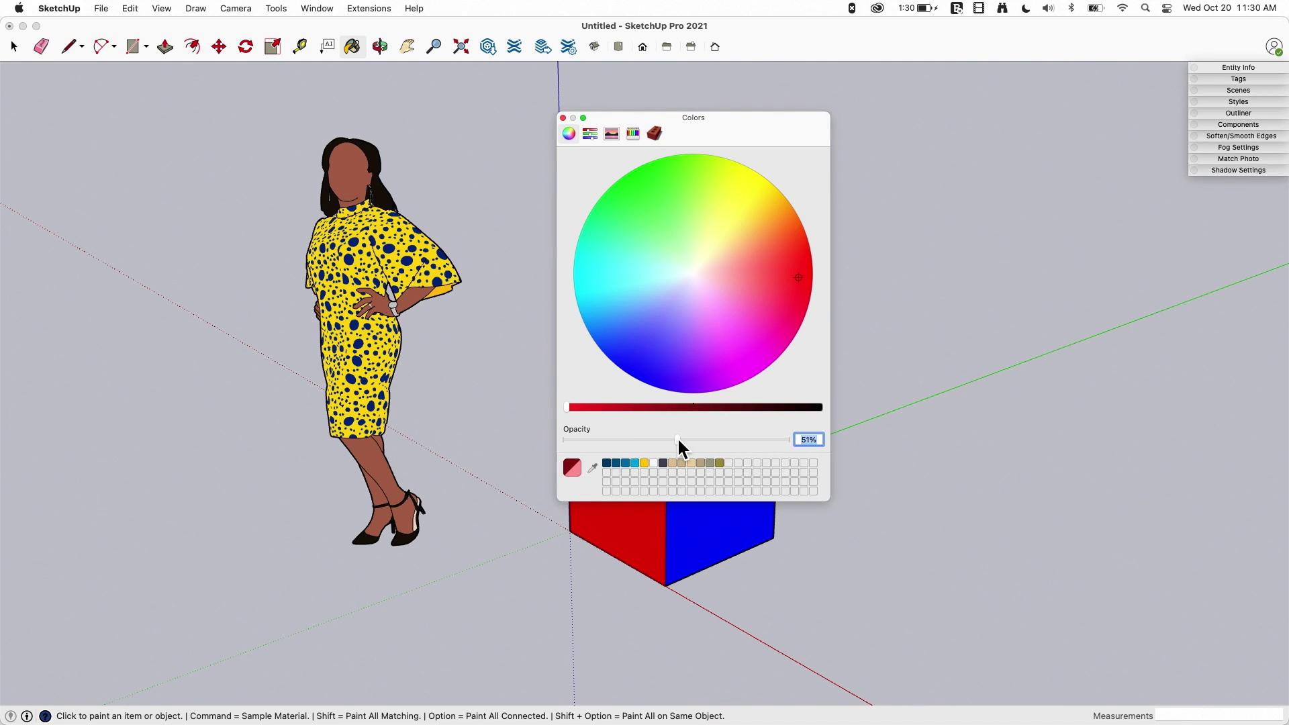
{"action": "left_click_drag", "start_coordinate": [678, 440], "coordinate": [564, 442]}
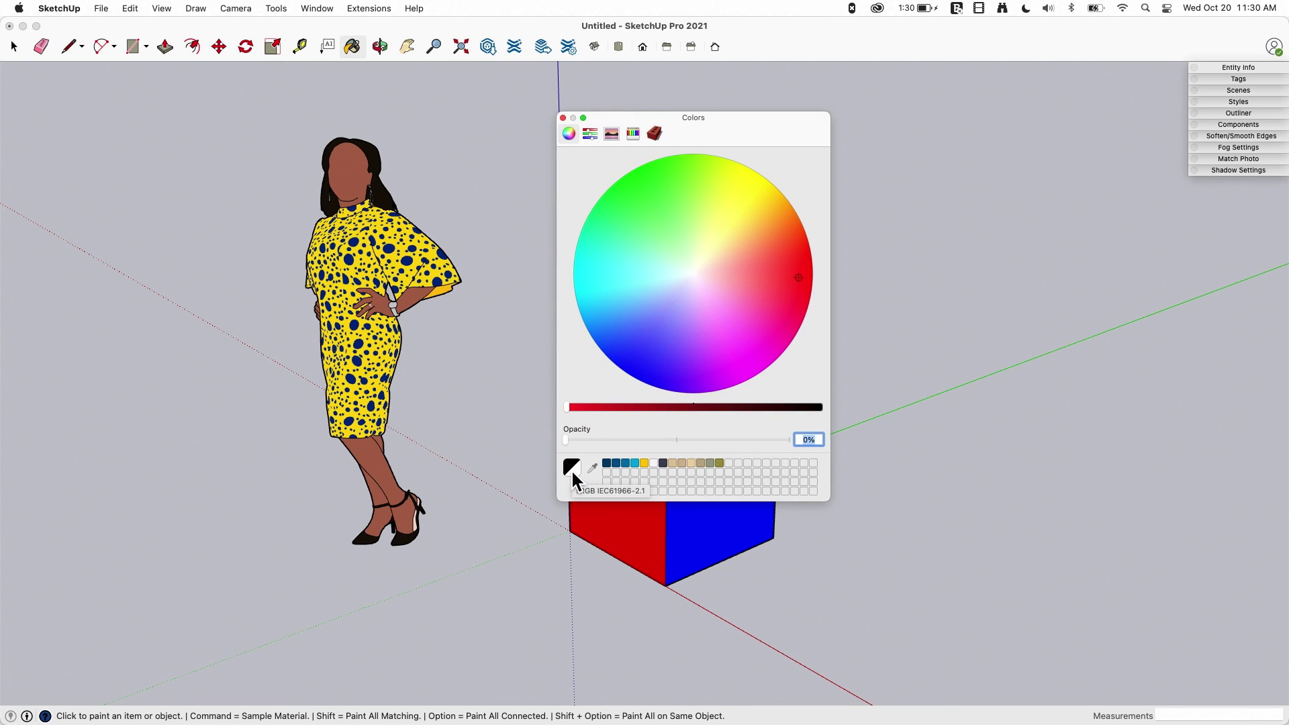
{"action": "left_click_drag", "start_coordinate": [566, 441], "coordinate": [773, 442]}
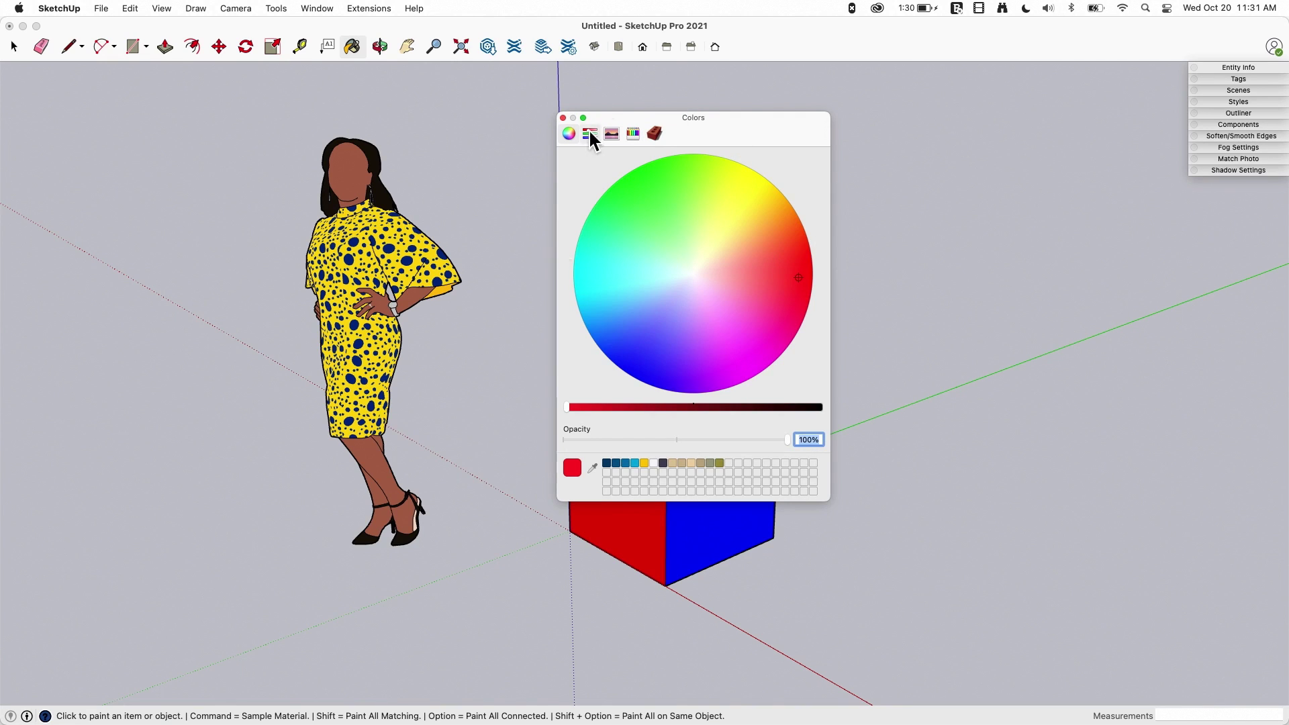
{"action": "left_click_drag", "start_coordinate": [699, 112], "coordinate": [667, 107]}
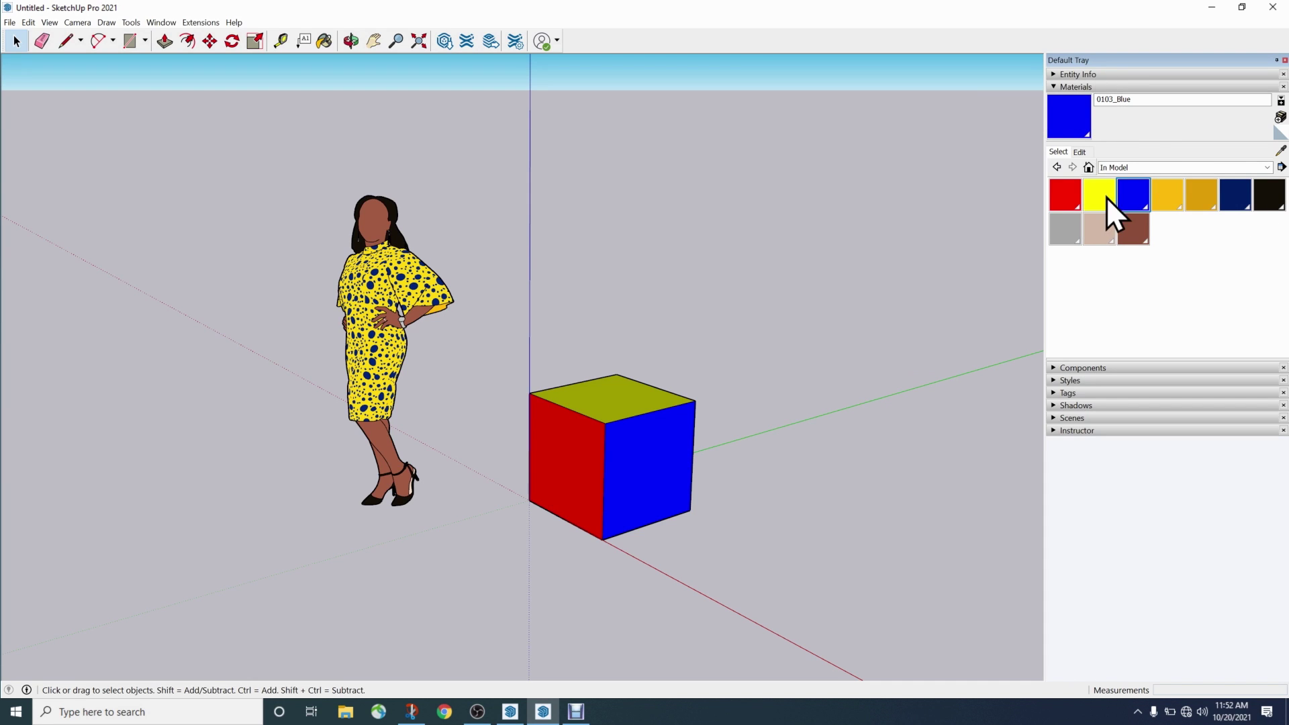
In SketchUp for Windows, collapse the Materials panel and reopen it by activating the Paint Bucket tool
{"action": "left_click", "coordinate": [1077, 87]}
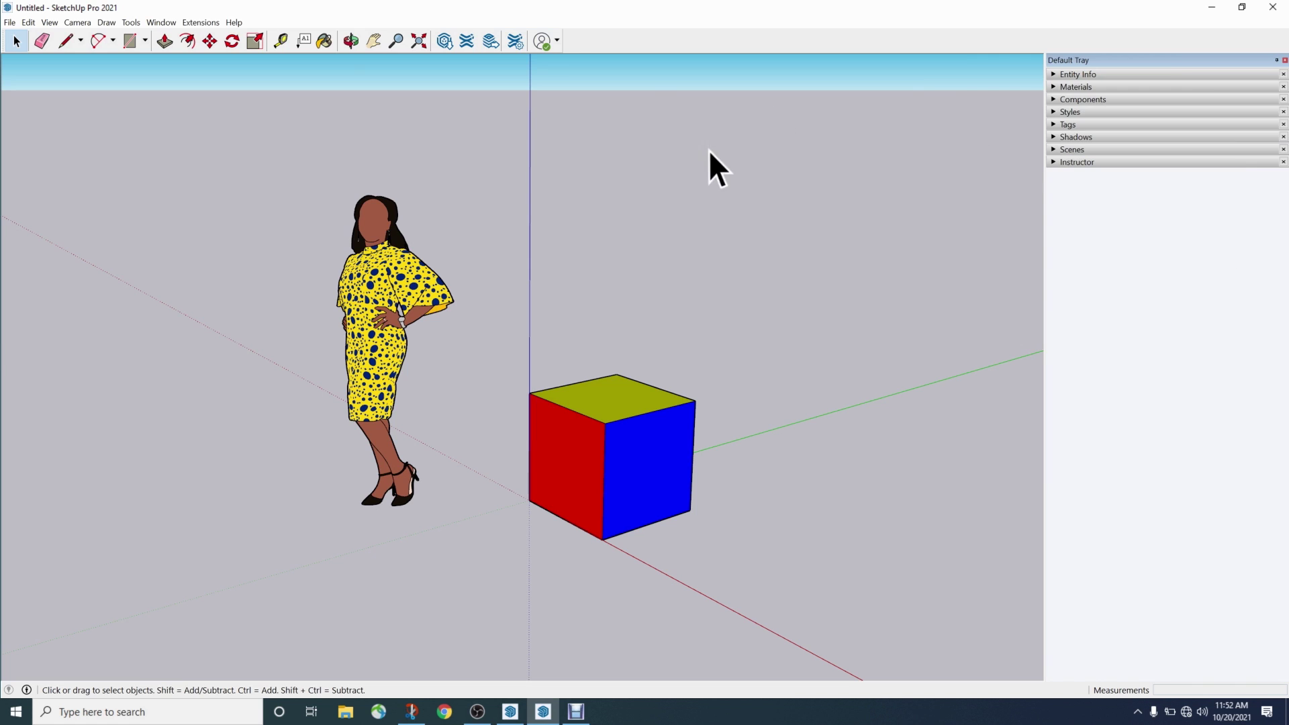
{"action": "left_click", "coordinate": [323, 42]}
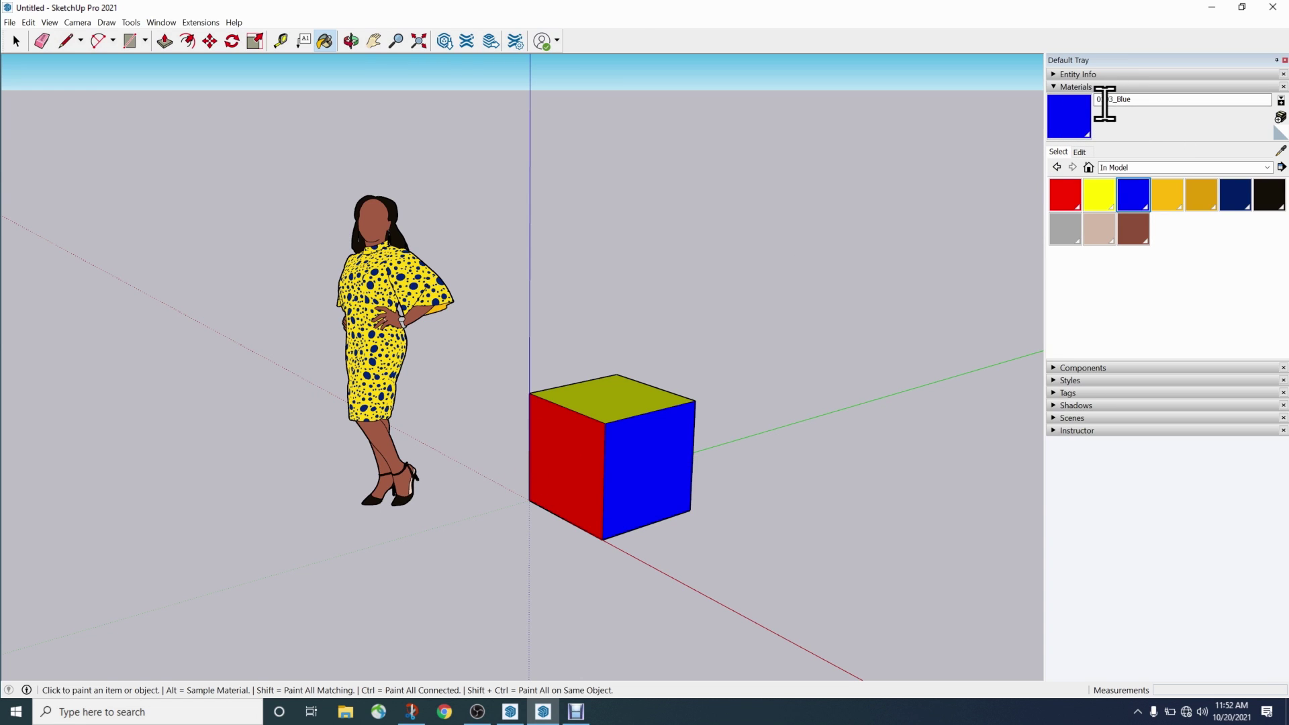
Show and hide the secondary material selection pane, and set the paint material to Default
{"action": "left_click", "coordinate": [1280, 102]}
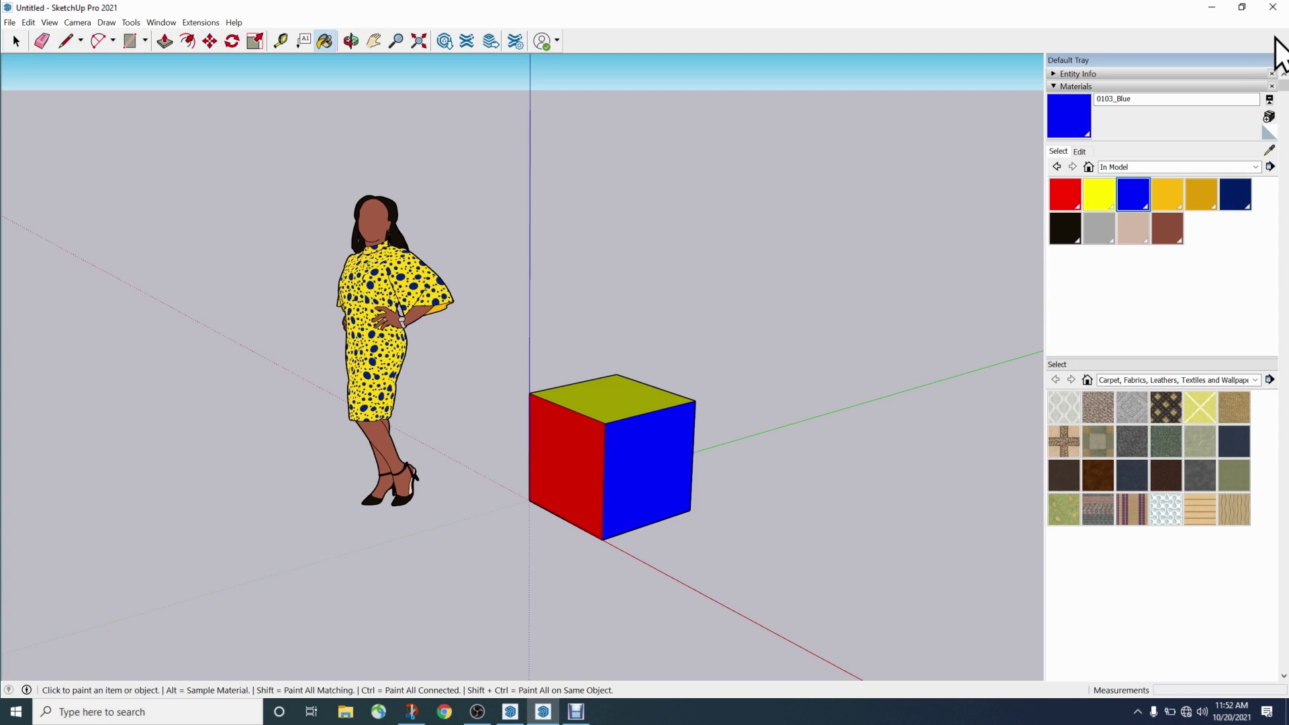
{"action": "left_click", "coordinate": [1269, 100]}
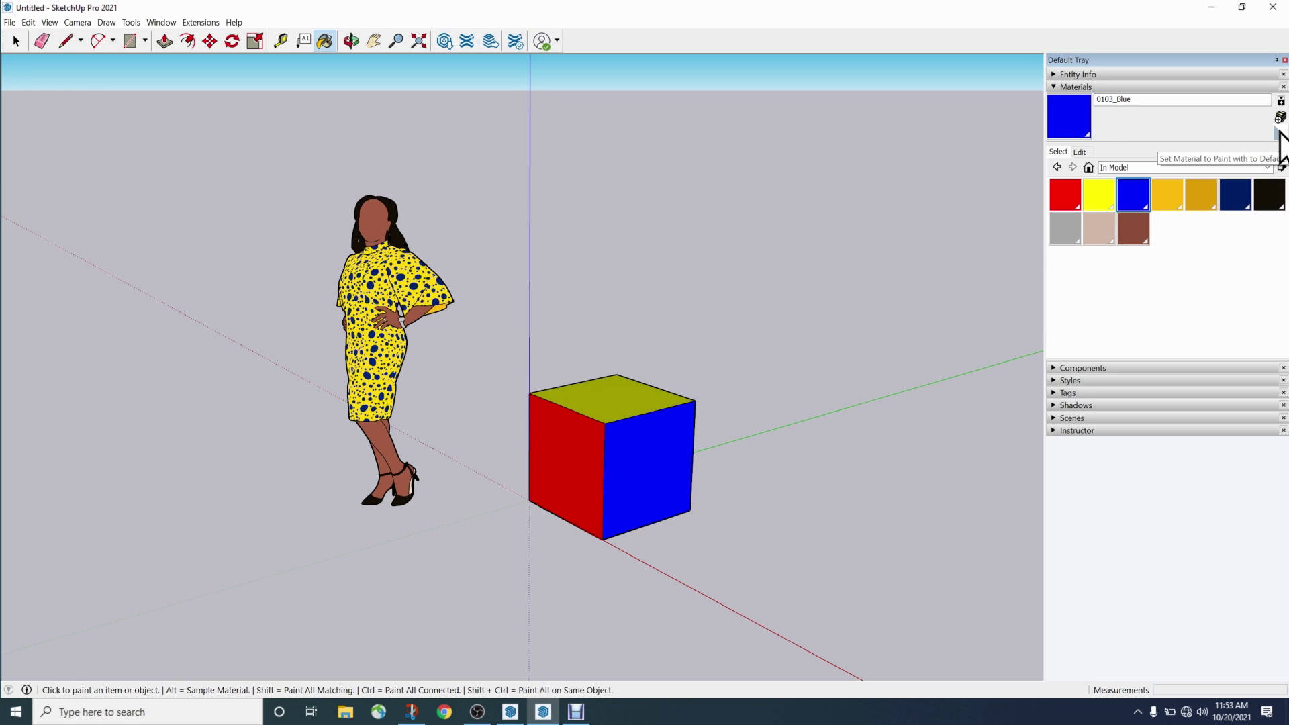
{"action": "left_click", "coordinate": [1278, 132]}
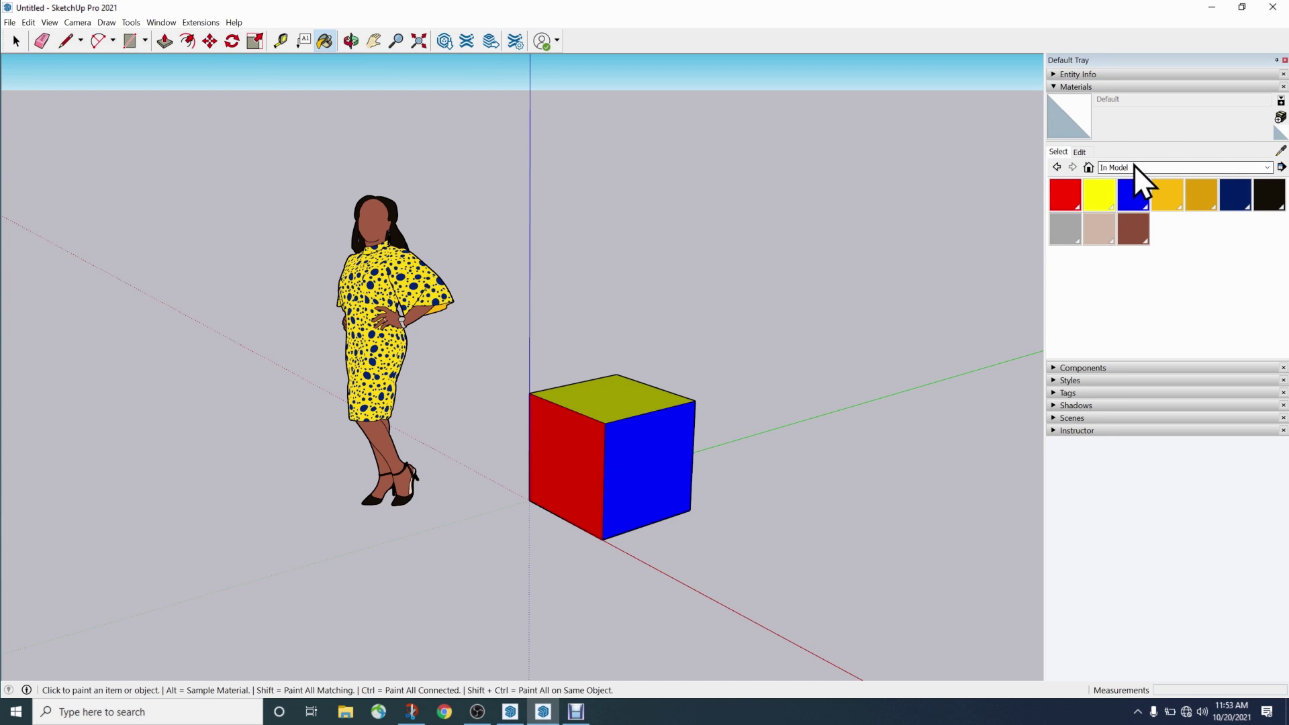
Review the list of material collections and switch the library from In Model to Tile
{"action": "left_click", "coordinate": [1203, 168]}
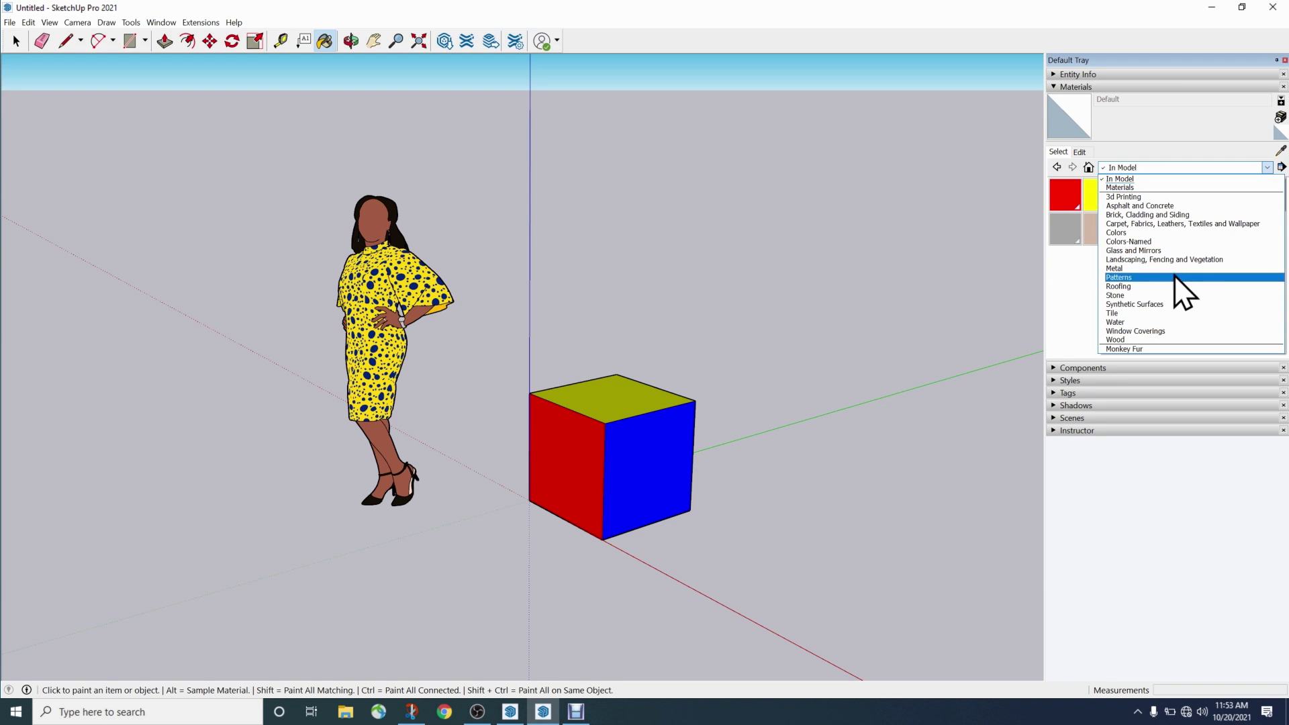
{"action": "left_click", "coordinate": [1124, 179]}
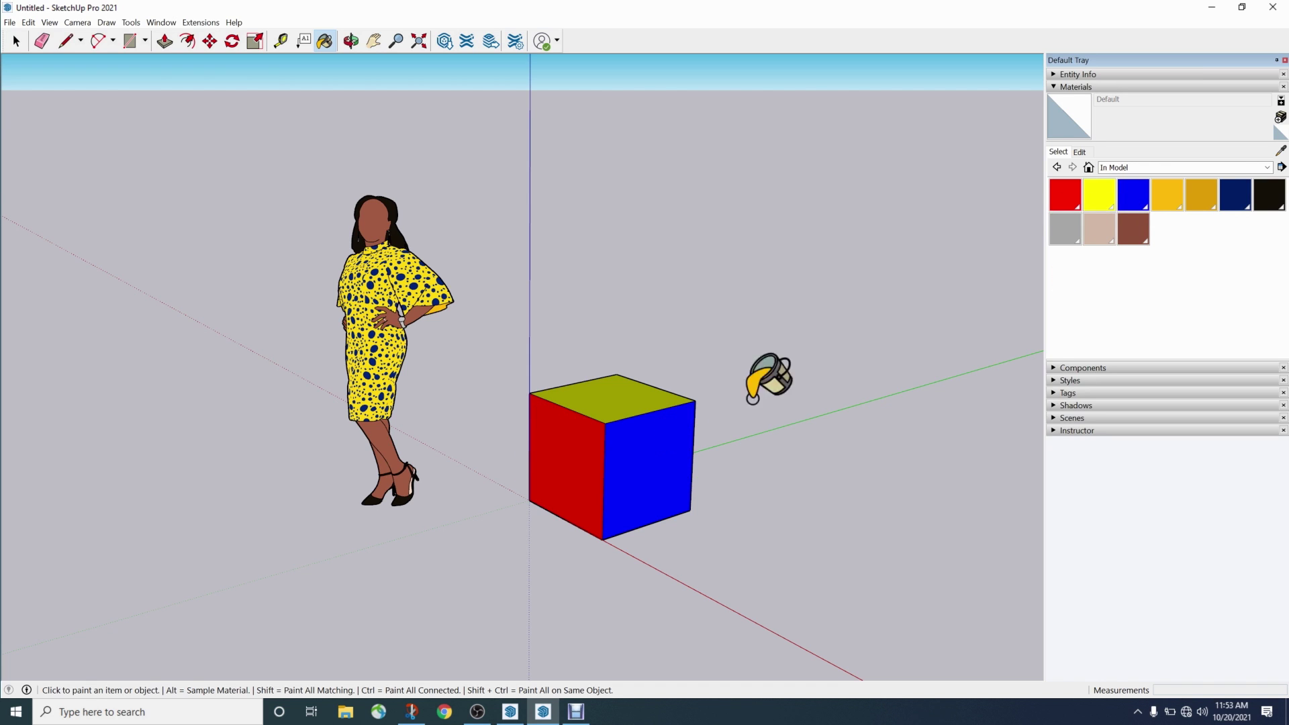
{"action": "left_click", "coordinate": [1267, 167]}
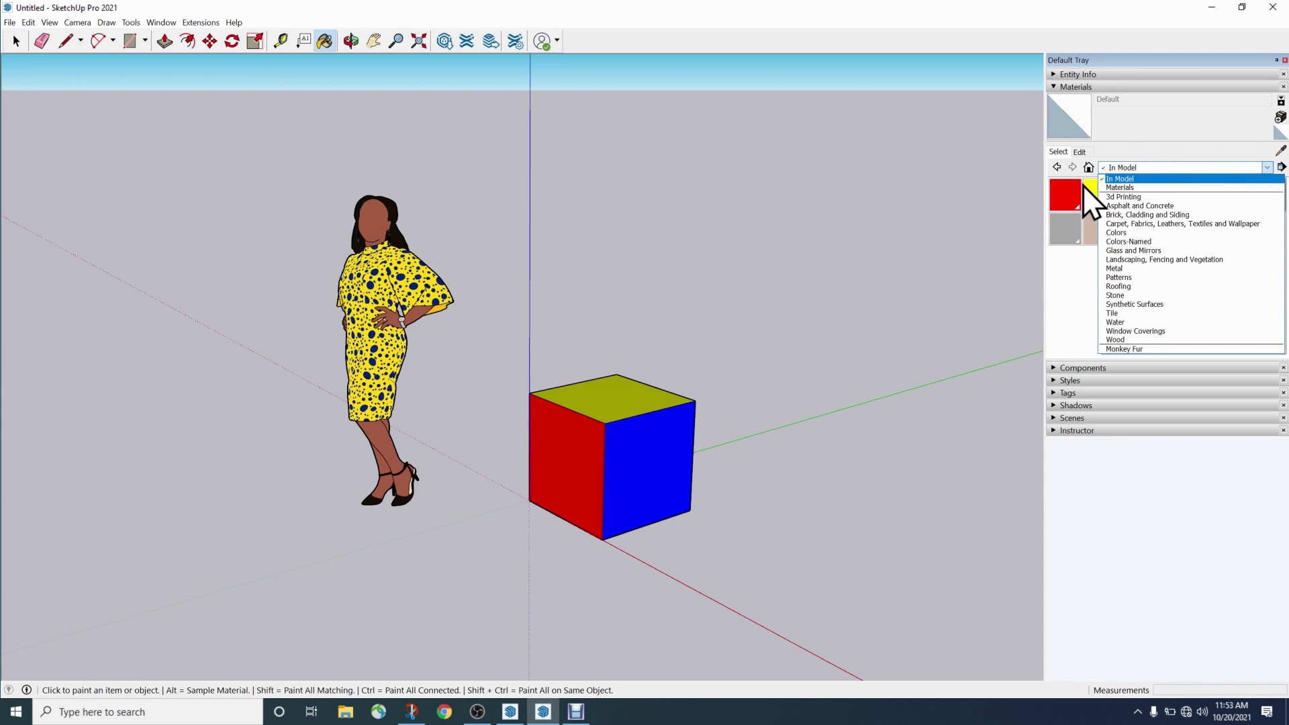
{"action": "left_click", "coordinate": [1153, 315]}
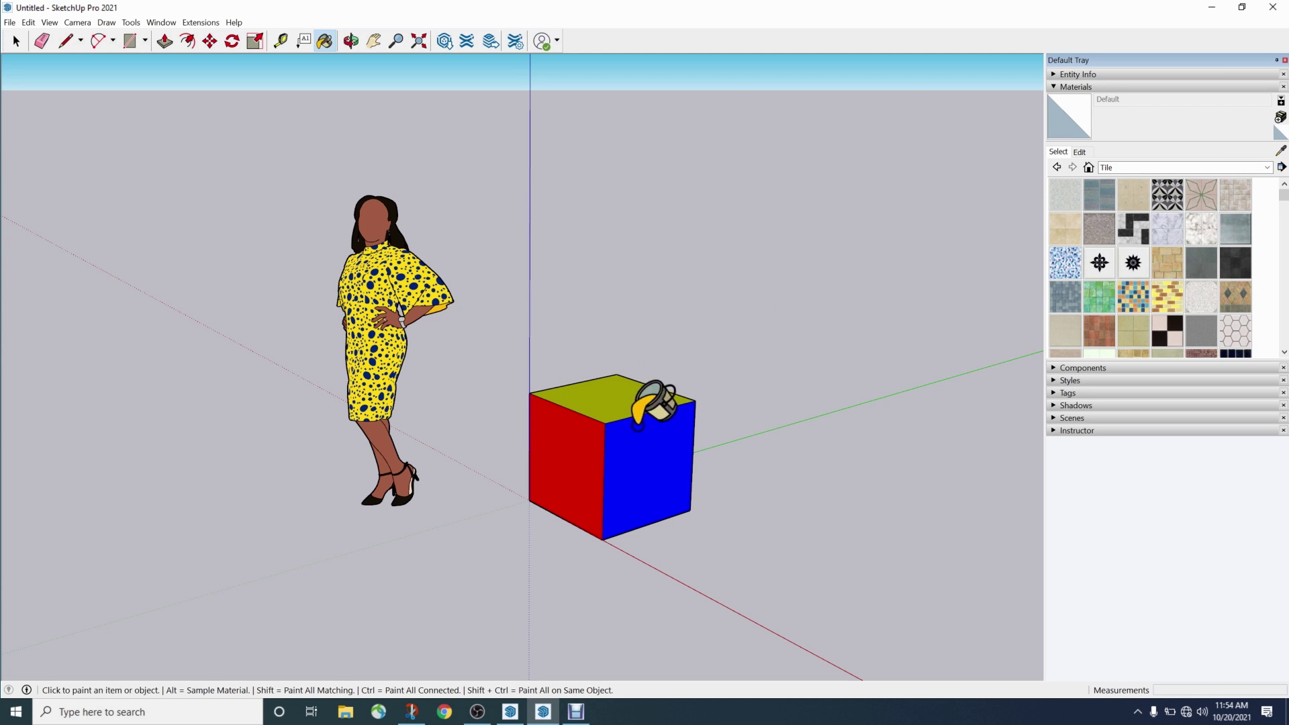
Examine the material collection's options for managing favorites and choosing thumbnail size
{"action": "left_click", "coordinate": [1281, 167]}
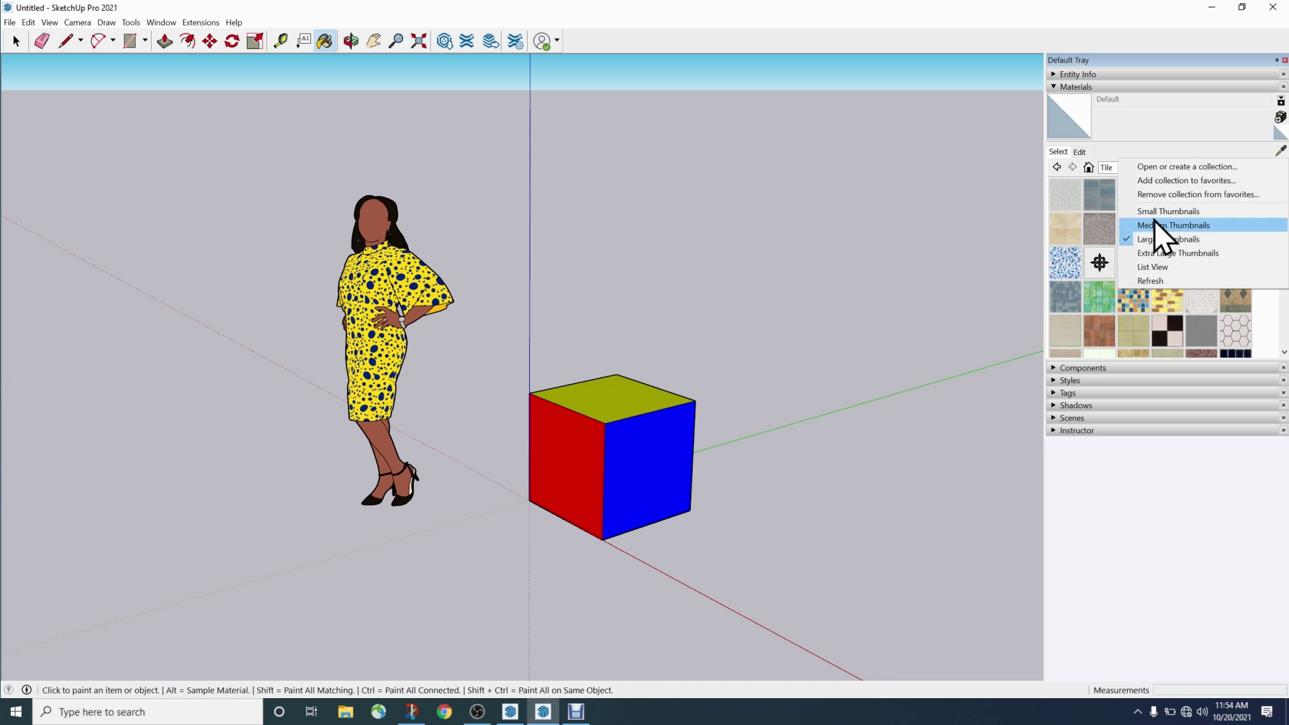
{"action": "left_click", "coordinate": [1126, 152]}
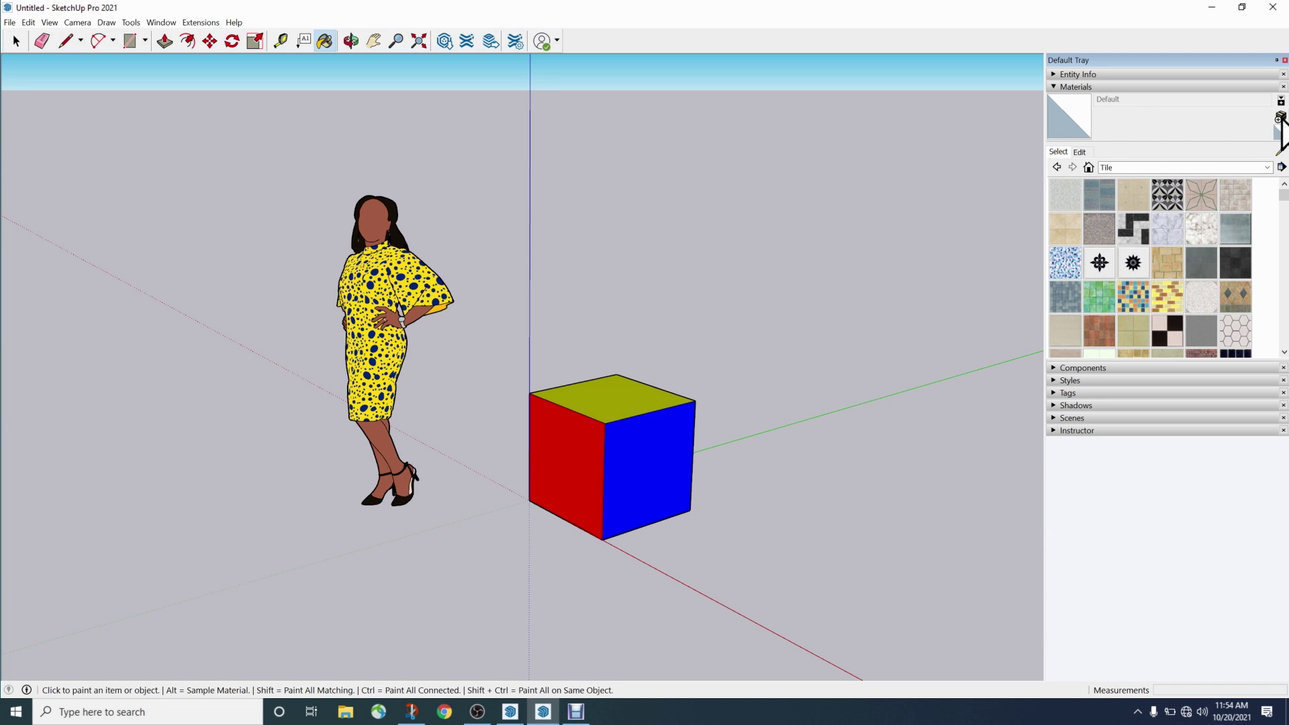
Start creating a new material, move its dialog clear of the cube, and select the default material name
{"action": "left_click", "coordinate": [1280, 118]}
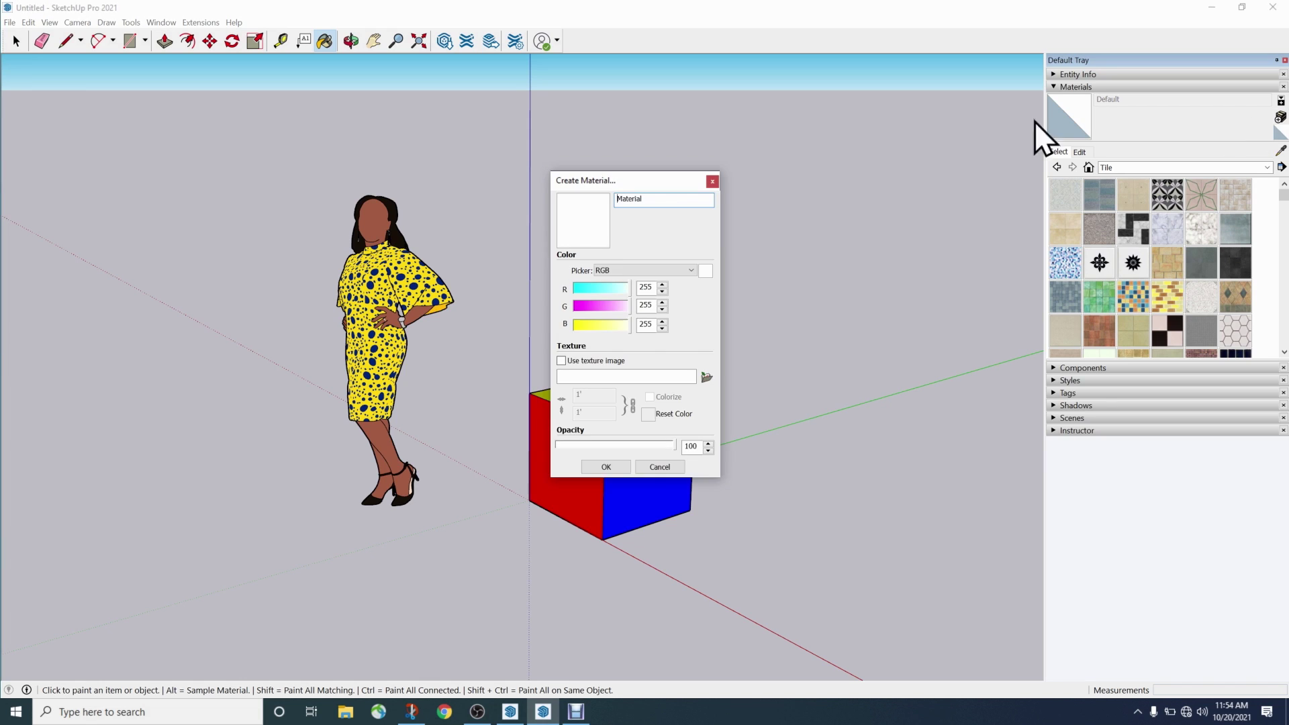
{"action": "left_click_drag", "start_coordinate": [638, 180], "coordinate": [806, 139]}
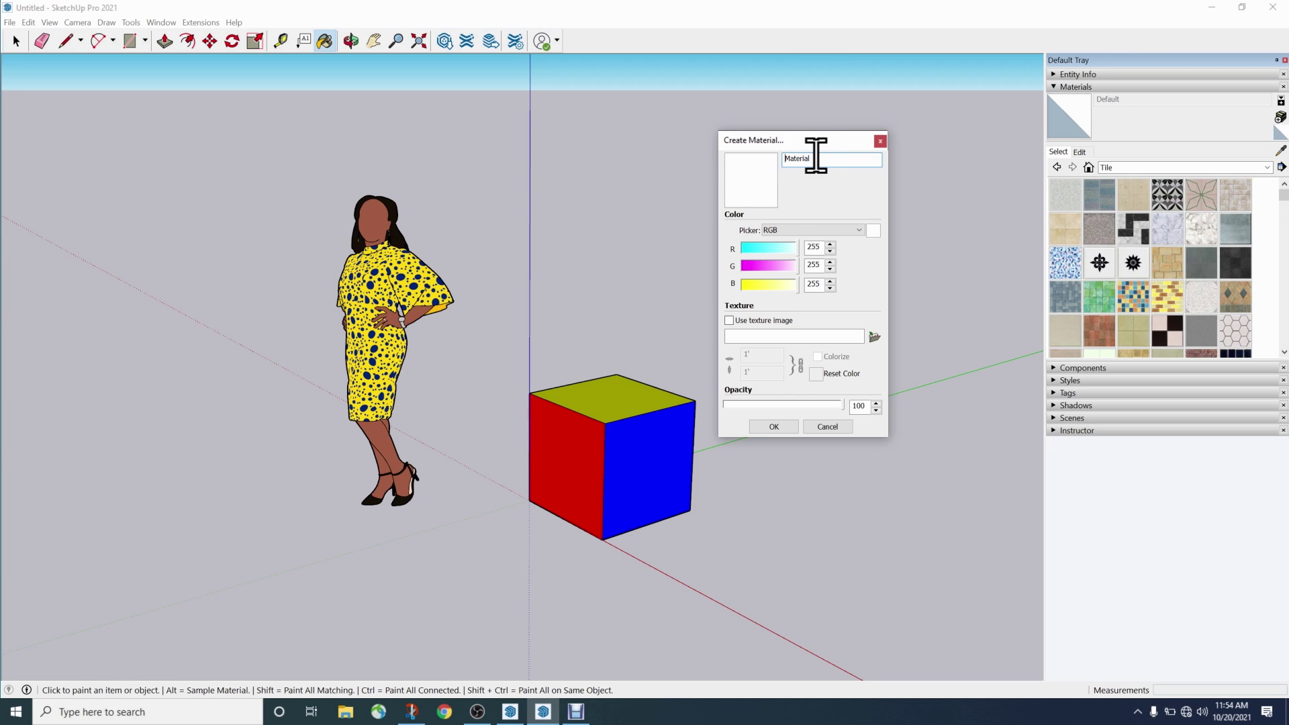
{"action": "left_click_drag", "start_coordinate": [779, 159], "coordinate": [807, 158]}
Switch the new material's color picker from RGB through HSB and HLS, ending on Color Wheel
{"action": "left_click", "coordinate": [784, 231]}
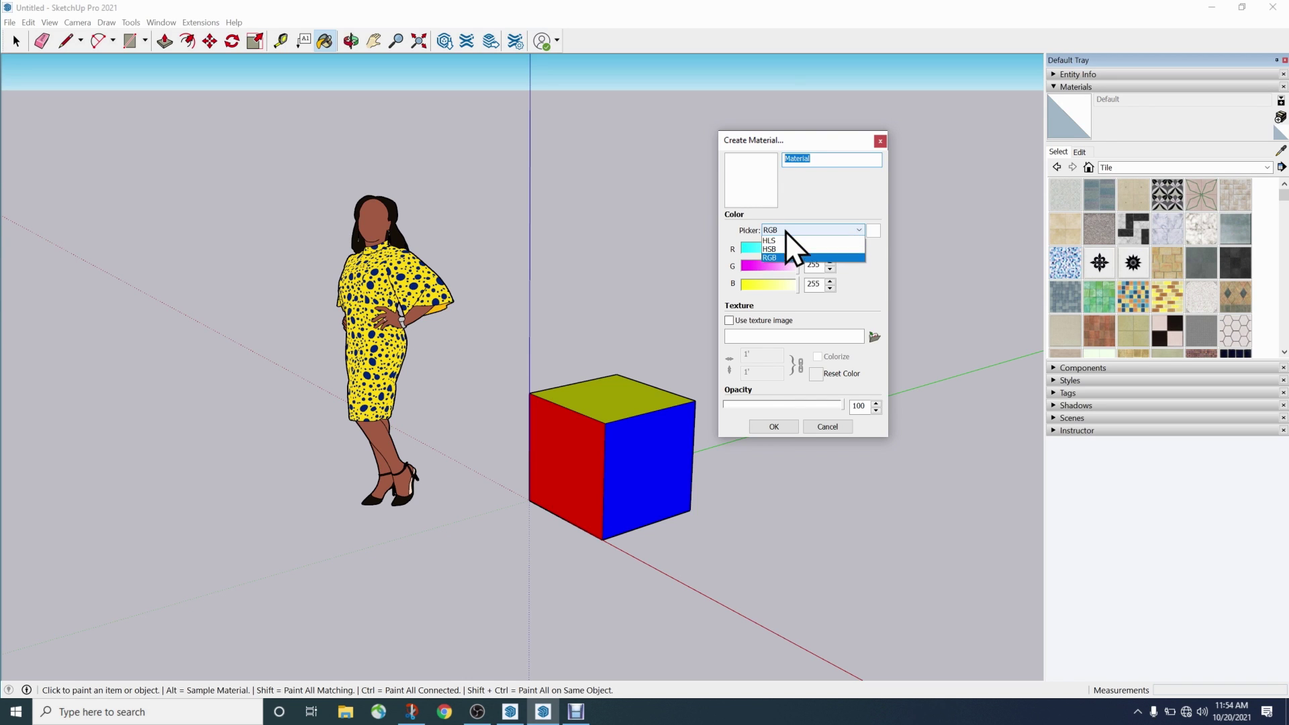
{"action": "left_click", "coordinate": [780, 265]}
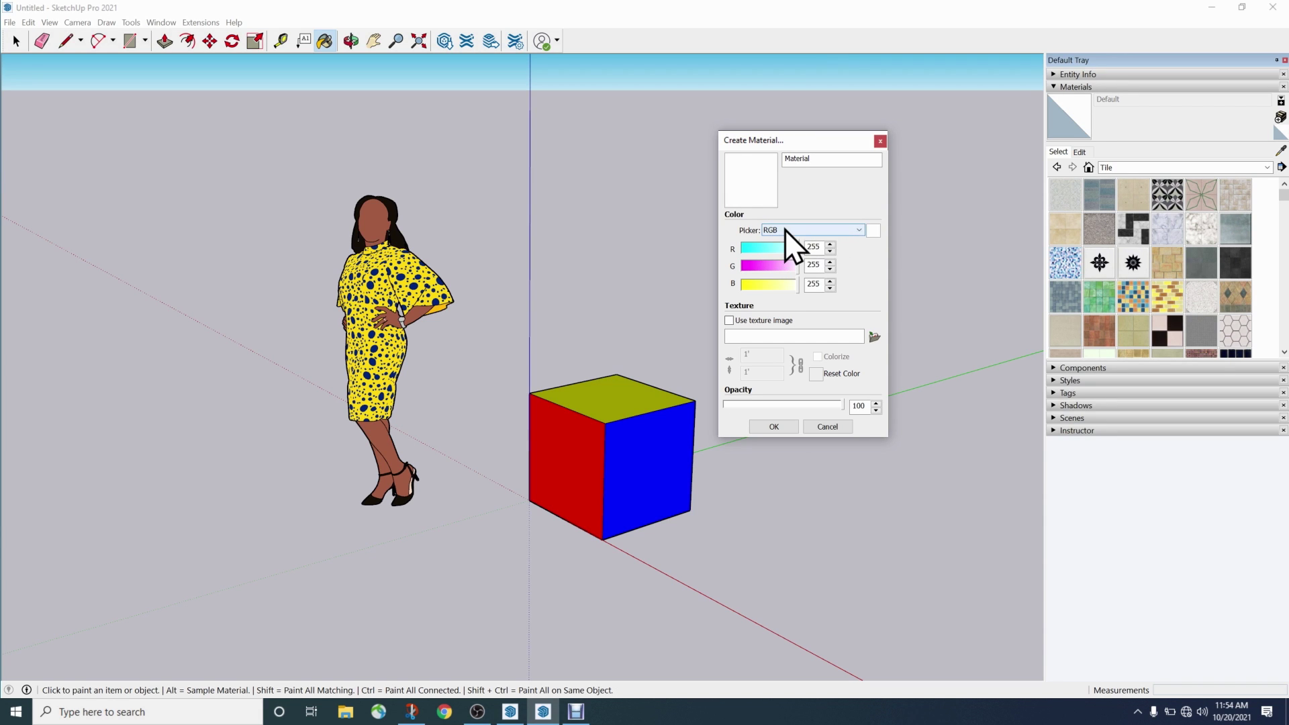
{"action": "left_click", "coordinate": [783, 229]}
{"action": "left_click", "coordinate": [780, 259]}
{"action": "left_click", "coordinate": [803, 229]}
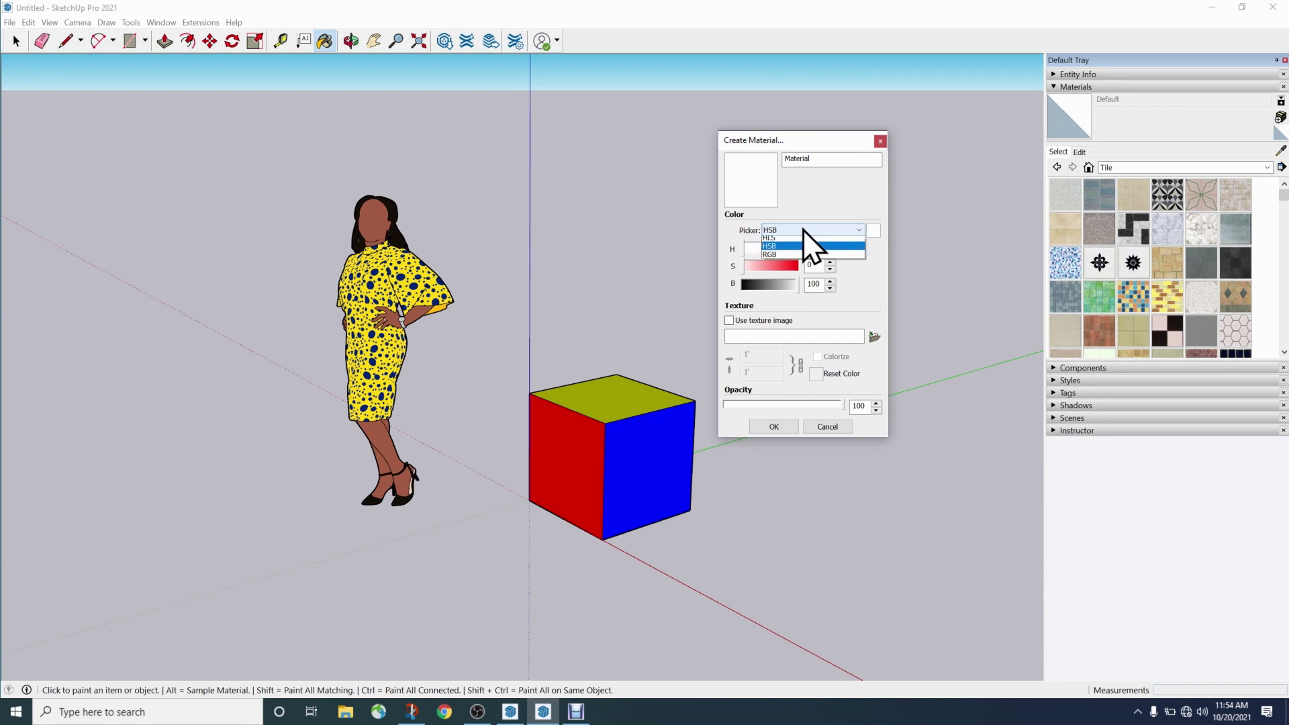
{"action": "left_click", "coordinate": [786, 250]}
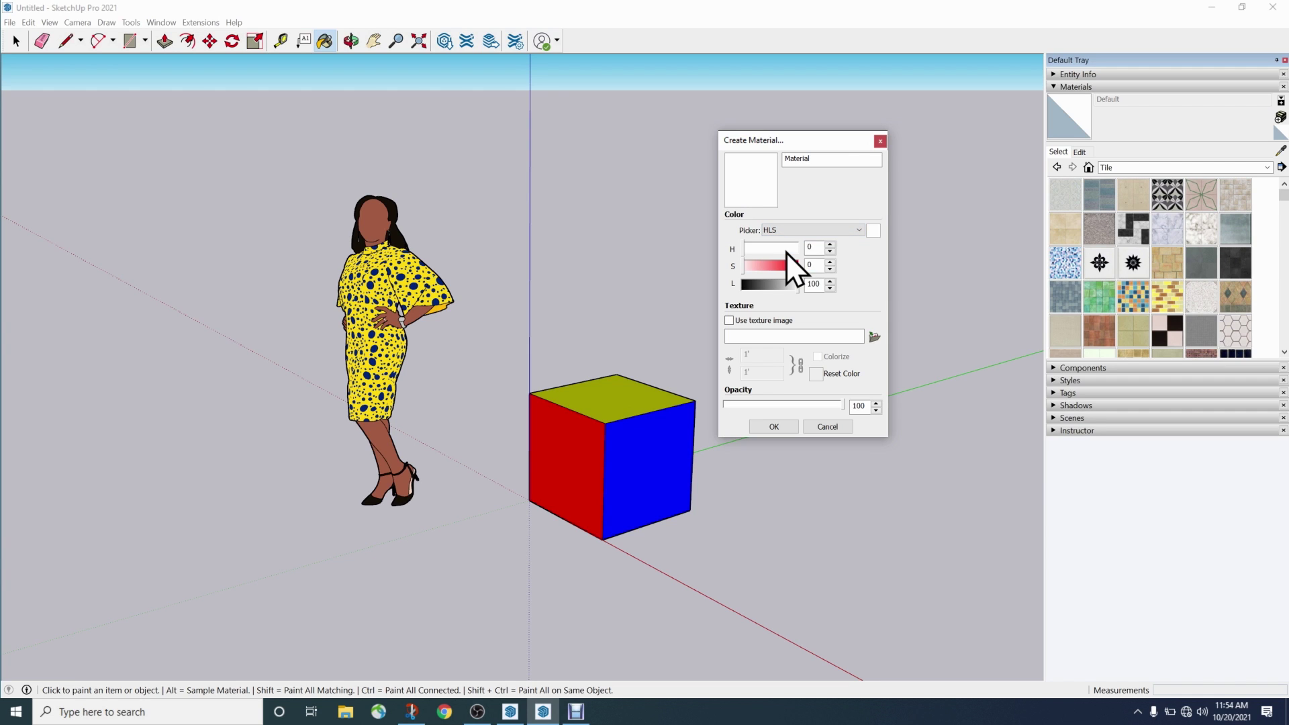
{"action": "left_click", "coordinate": [792, 232]}
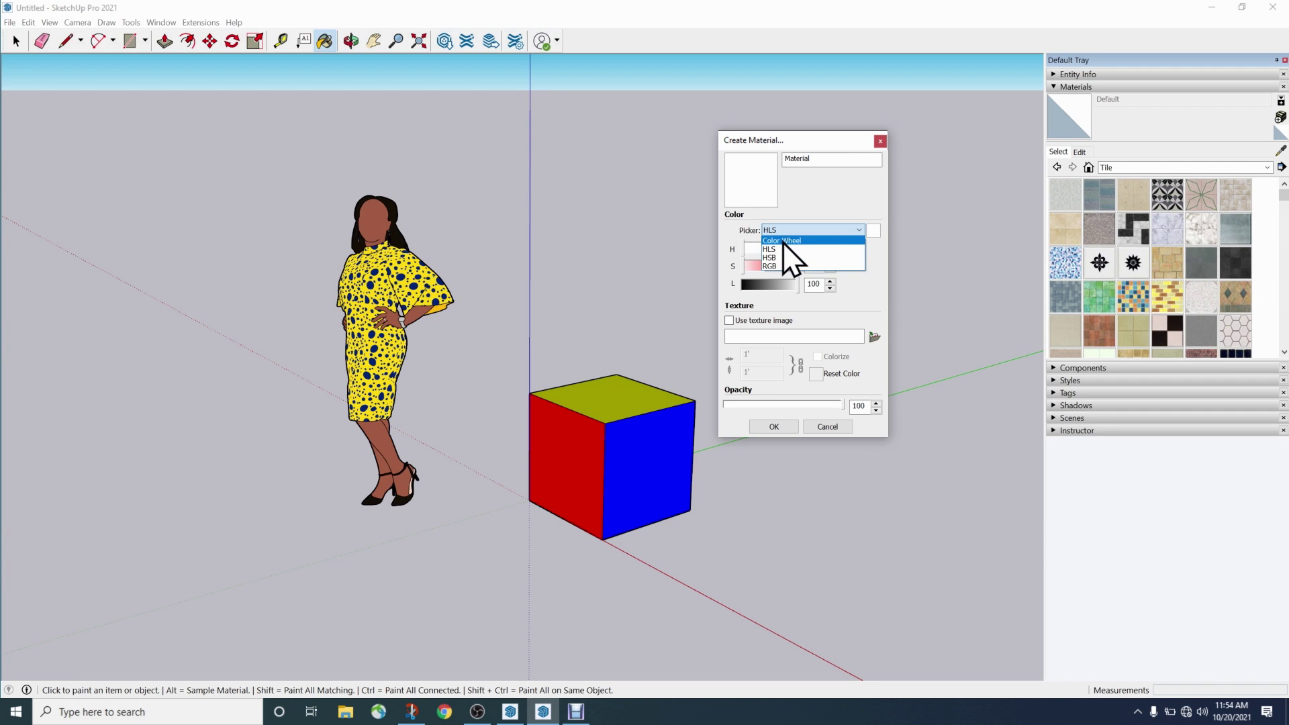
{"action": "left_click", "coordinate": [781, 240]}
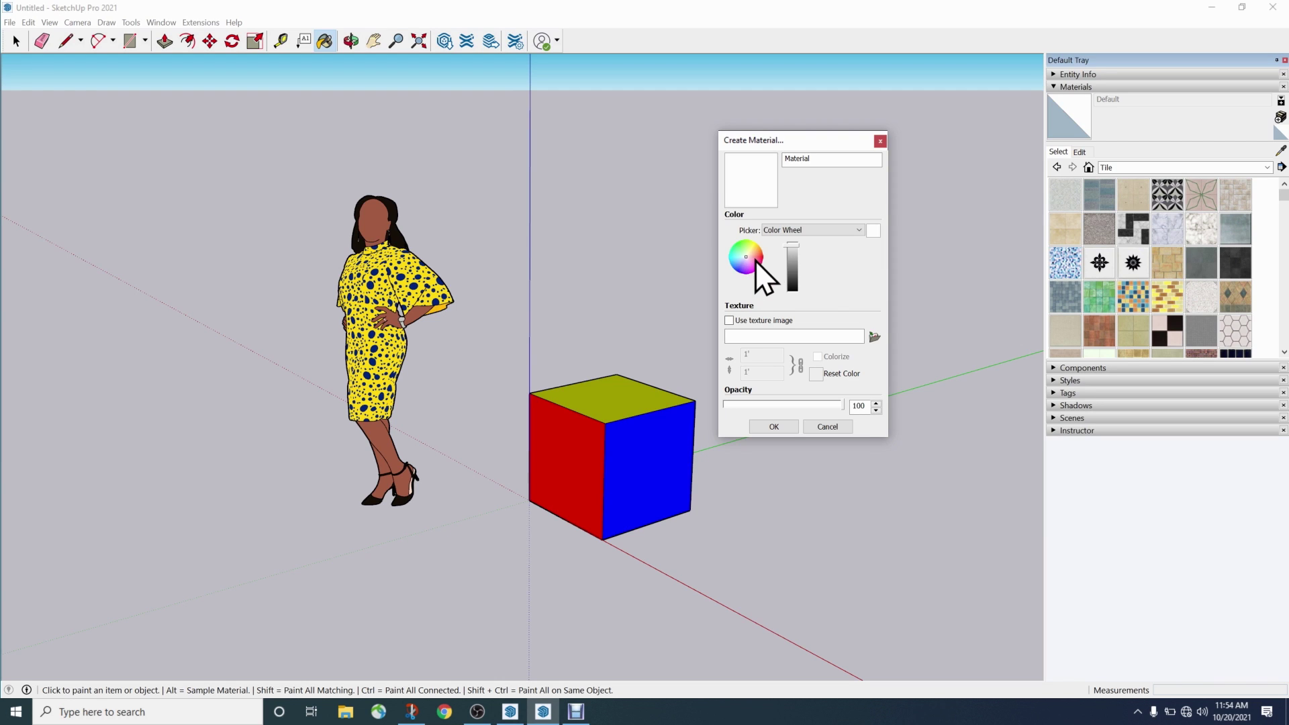
Try orange, black and pale green on the color wheel and brightness slider, and set the new material's color to red
{"action": "mouse_move", "coordinate": [759, 257]}
{"action": "left_mouse_down"}
{"action": "mouse_move", "coordinate": [742, 243]}
{"action": "mouse_move", "coordinate": [740, 262]}
{"action": "mouse_move", "coordinate": [759, 249]}
{"action": "mouse_move", "coordinate": [745, 274]}
{"action": "mouse_move", "coordinate": [756, 257]}
{"action": "left_mouse_up"}
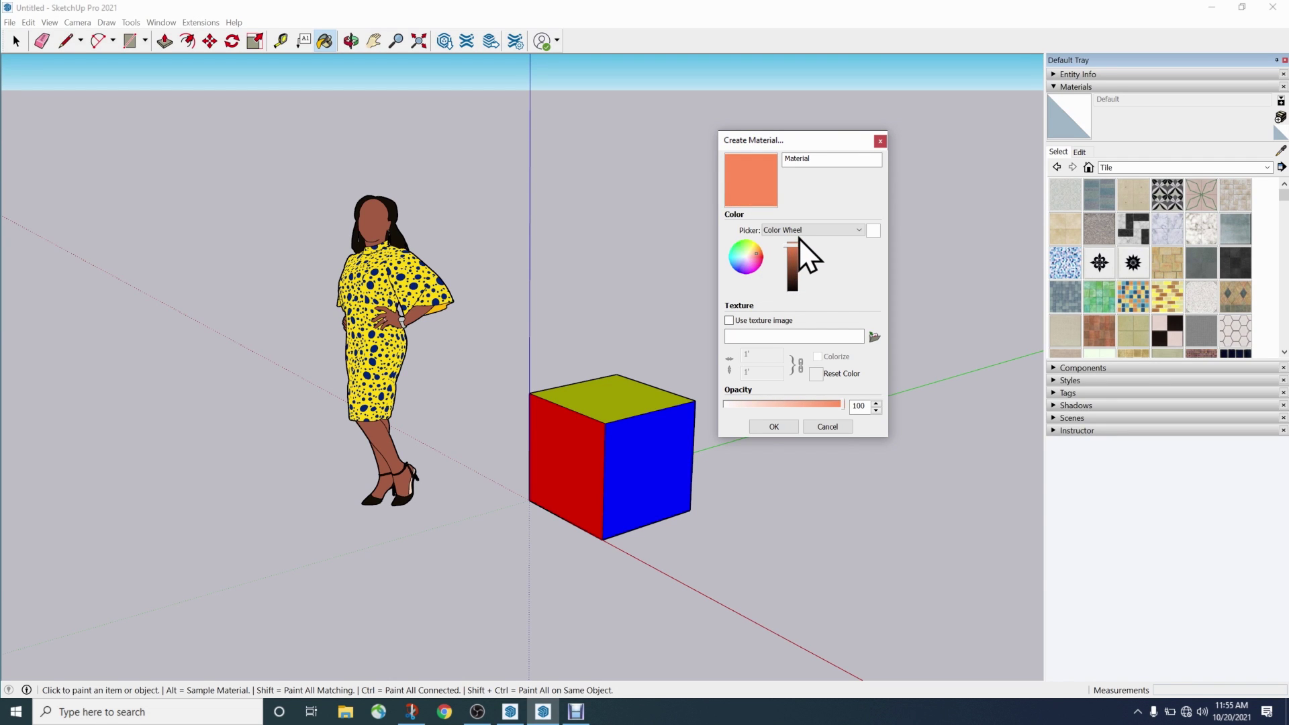
{"action": "left_click_drag", "start_coordinate": [798, 239], "coordinate": [803, 294]}
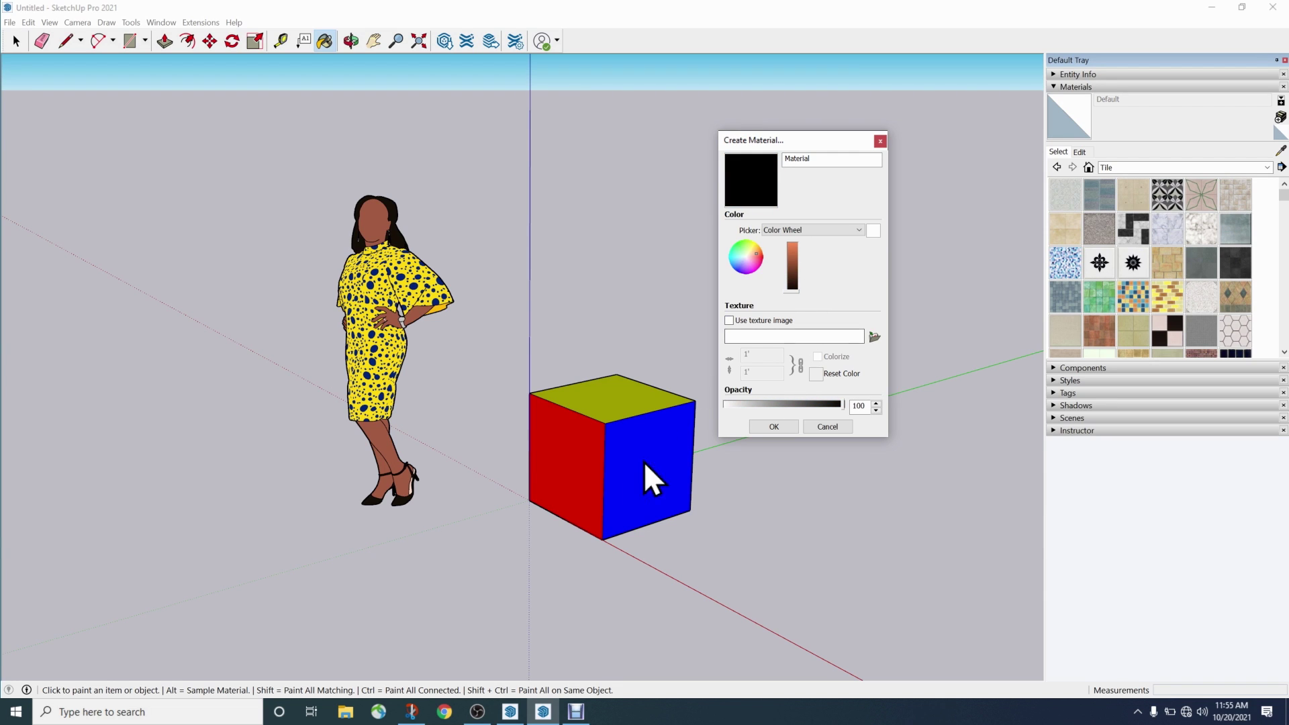
{"action": "mouse_move", "coordinate": [742, 254]}
{"action": "left_mouse_down"}
{"action": "mouse_move", "coordinate": [737, 267]}
{"action": "mouse_move", "coordinate": [747, 260]}
{"action": "left_mouse_up"}
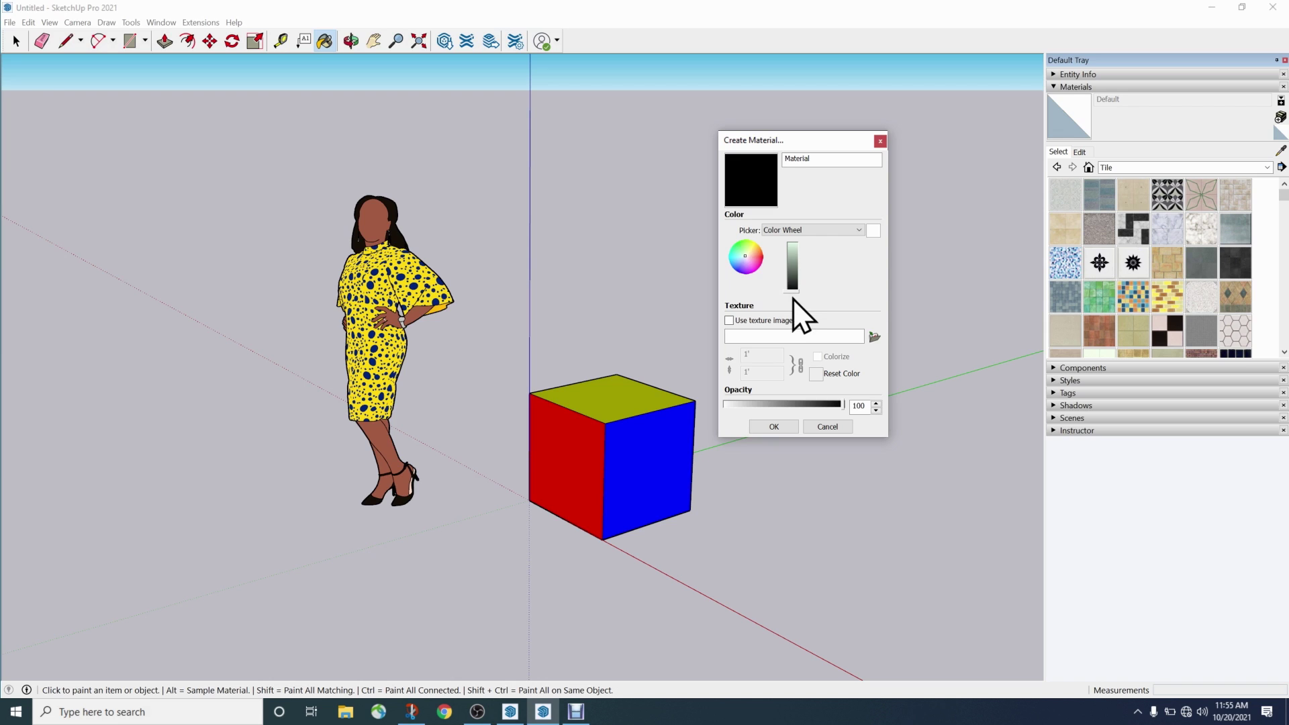
{"action": "left_click_drag", "start_coordinate": [792, 293], "coordinate": [796, 238]}
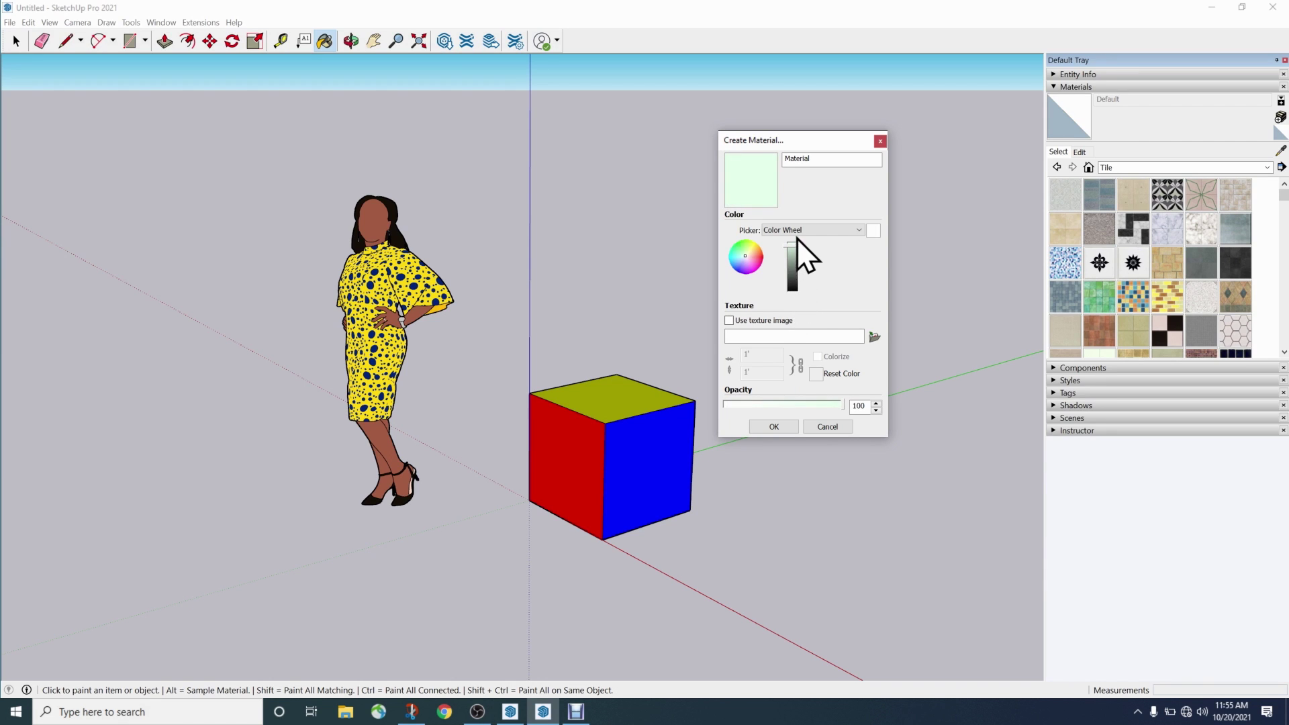
{"action": "left_click", "coordinate": [761, 257]}
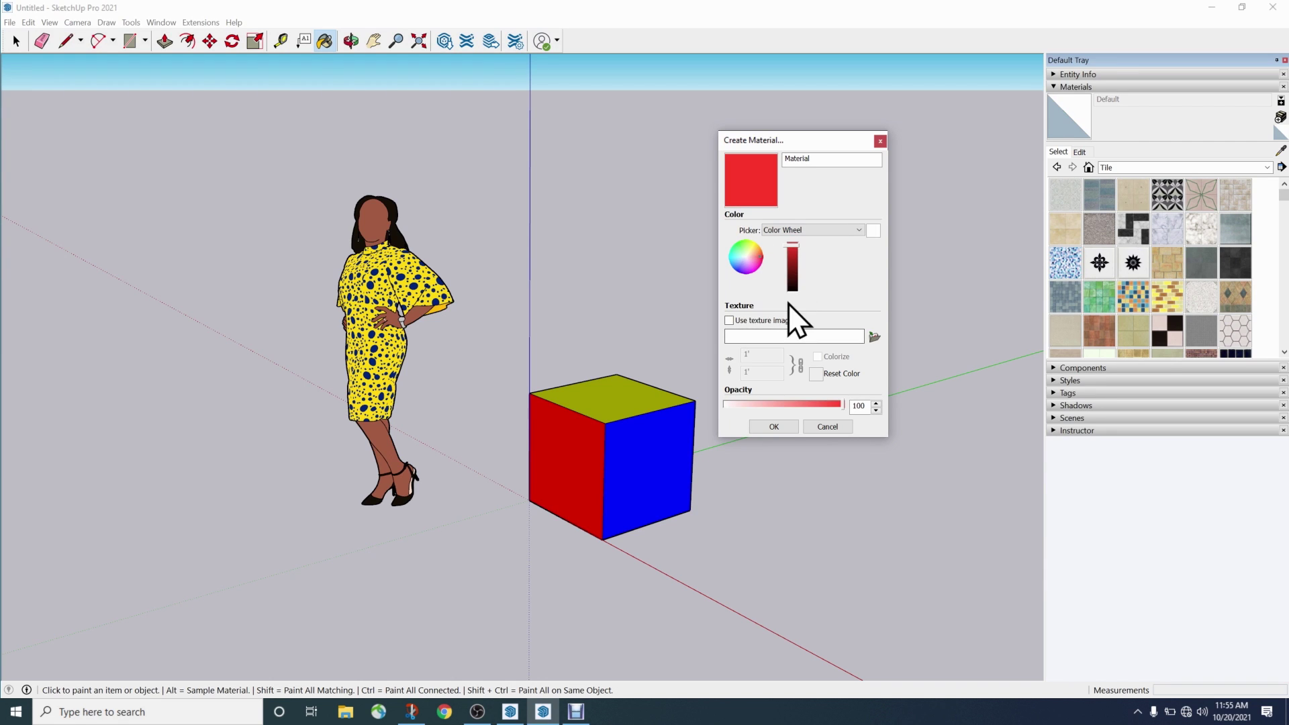
Switch the new material's color picker to HSB
{"action": "left_click", "coordinate": [728, 321]}
{"action": "left_click", "coordinate": [785, 231]}
{"action": "left_click", "coordinate": [772, 249]}
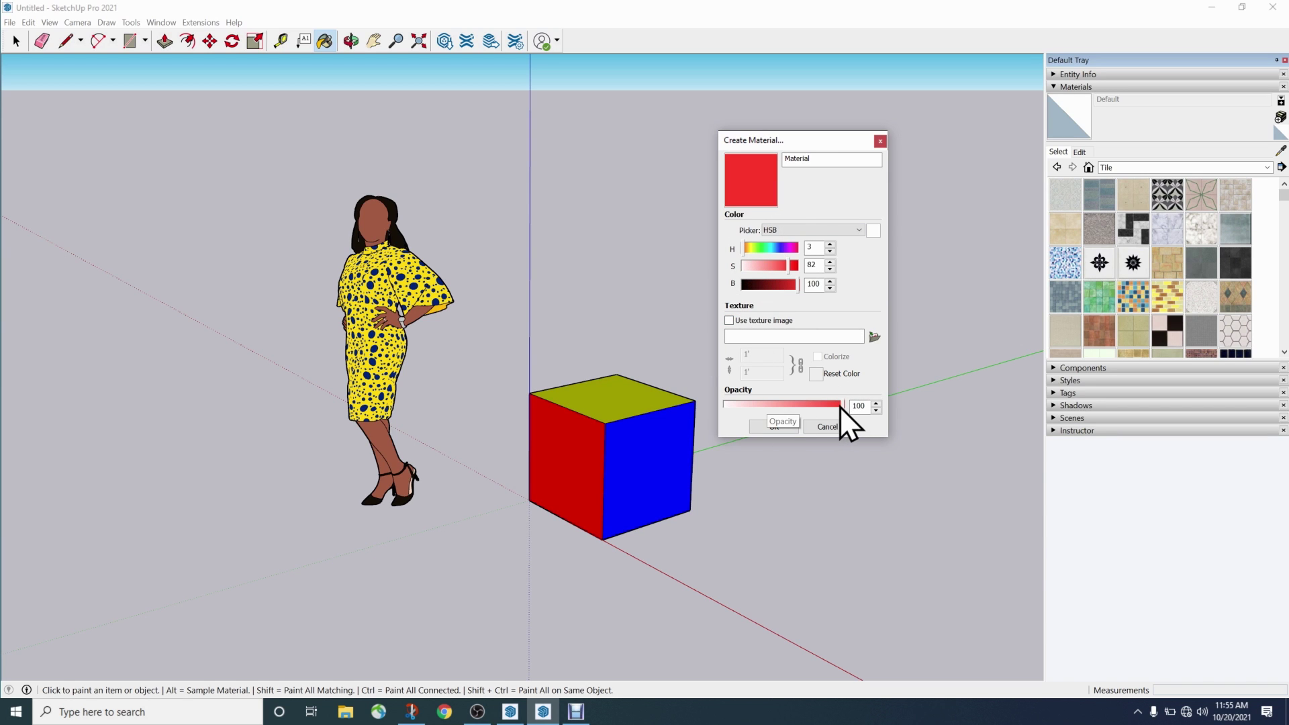
Try opacity values of 0, 50 and 100 for the new material, and cancel its creation
{"action": "mouse_move", "coordinate": [842, 407]}
{"action": "left_mouse_down"}
{"action": "mouse_move", "coordinate": [816, 408]}
{"action": "mouse_move", "coordinate": [849, 404]}
{"action": "left_mouse_up"}
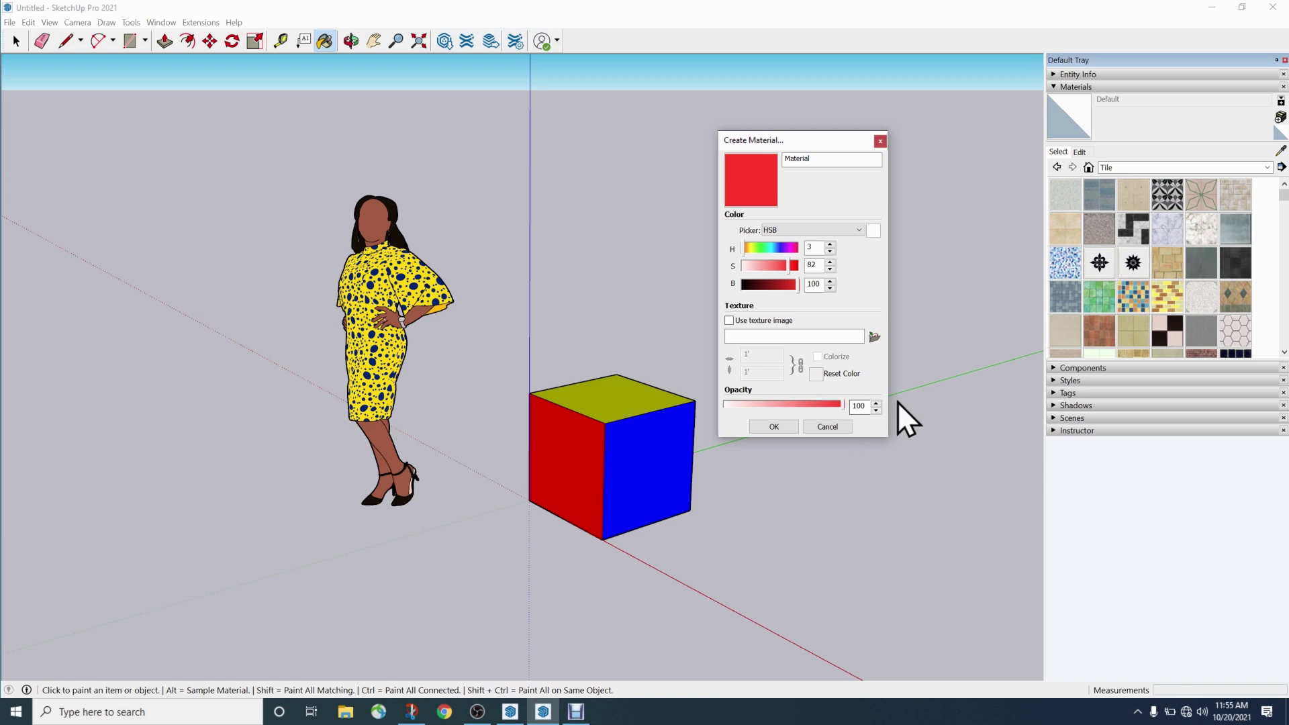
{"action": "left_click_drag", "start_coordinate": [842, 404], "coordinate": [723, 408]}
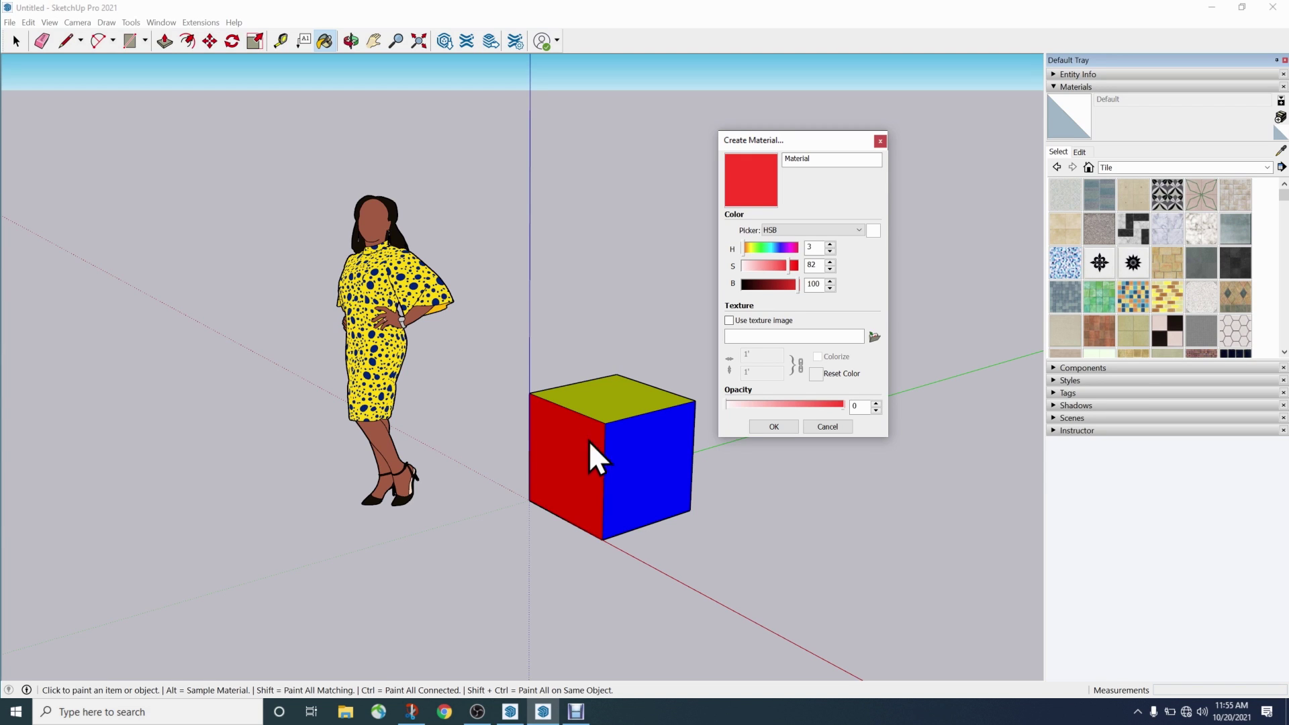
{"action": "left_click", "coordinate": [781, 403]}
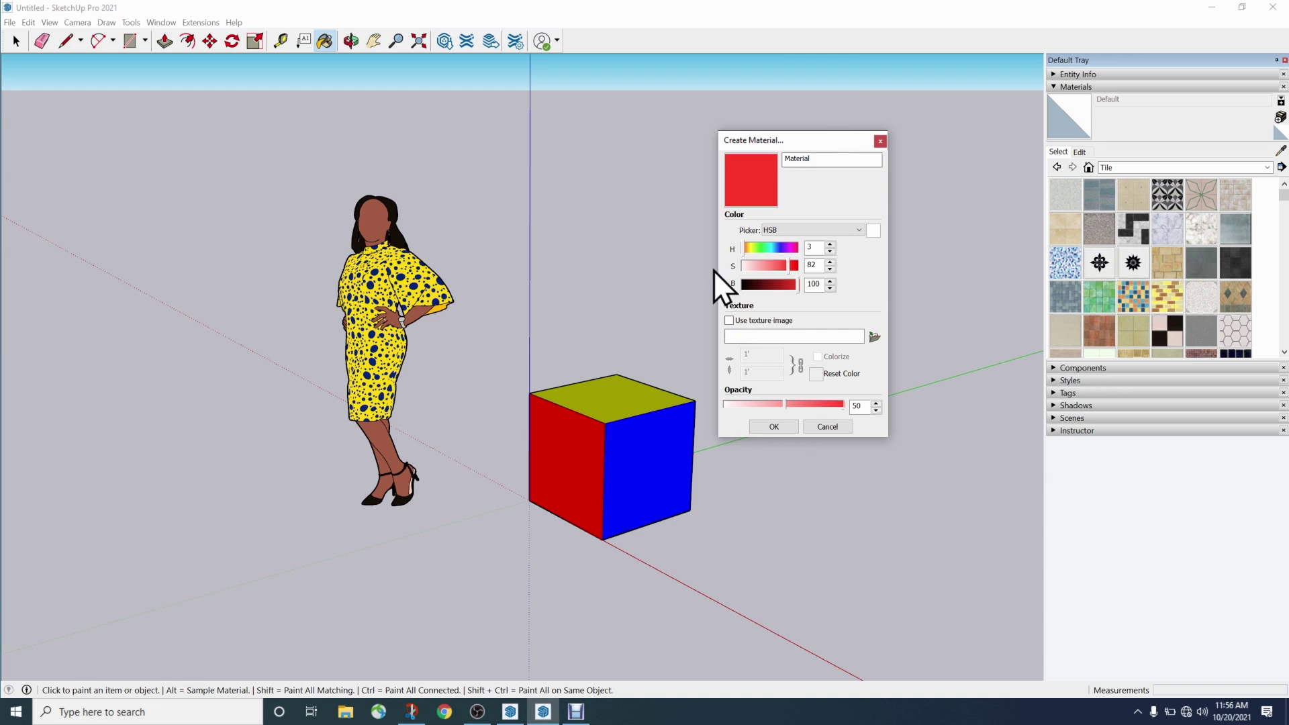
{"action": "left_click_drag", "start_coordinate": [783, 404], "coordinate": [843, 404]}
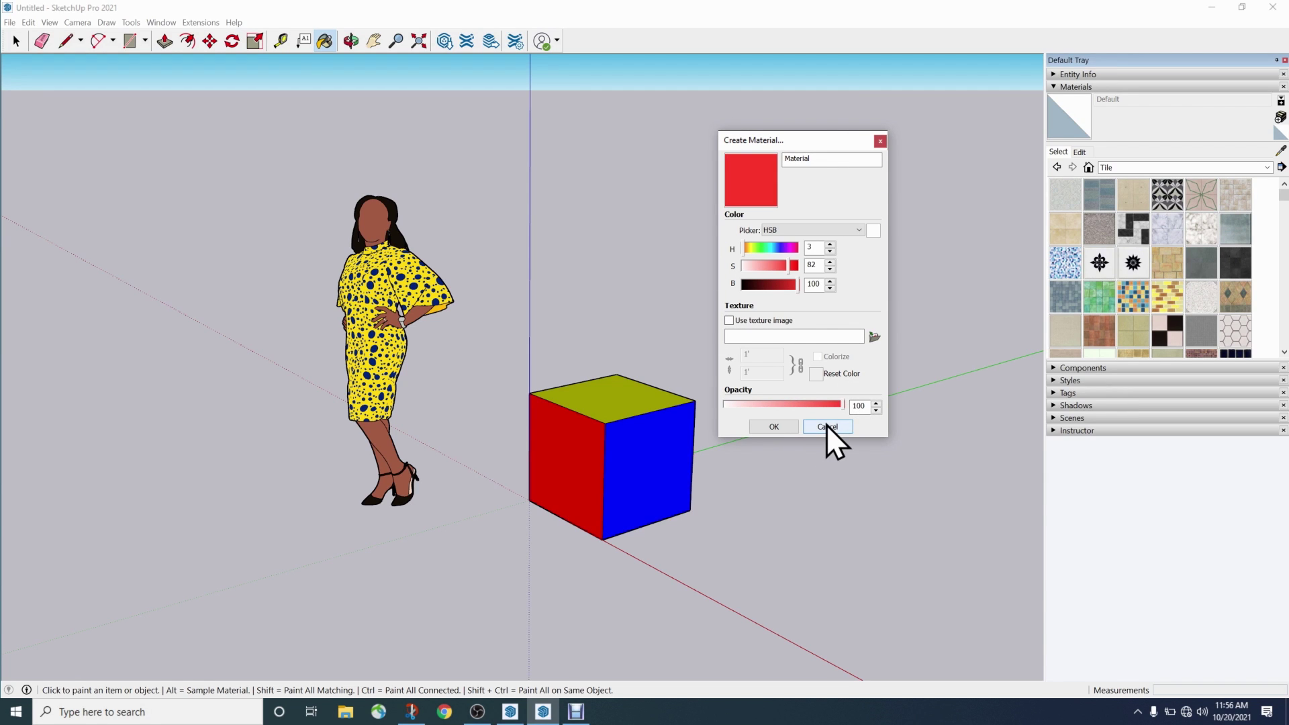
{"action": "left_click", "coordinate": [827, 426]}
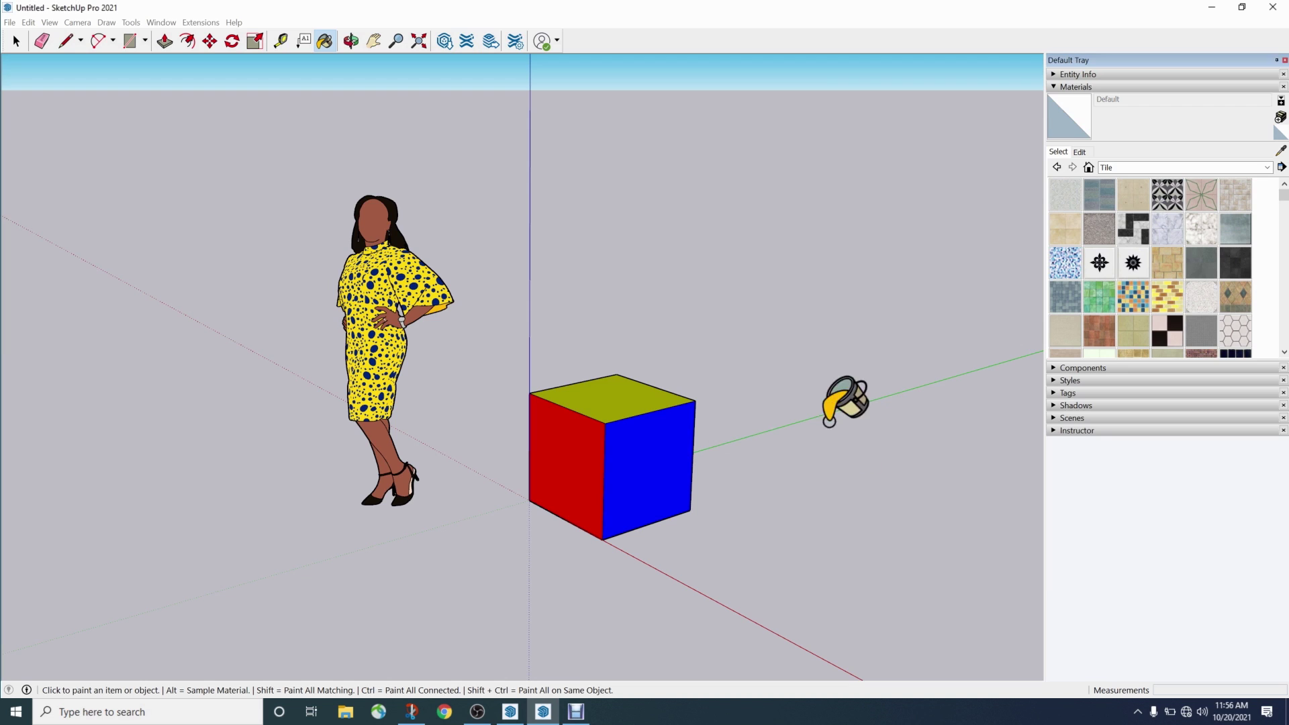
Open the in-model material 0020_Red for editing and set its color picker to Color Wheel
{"action": "left_click", "coordinate": [1089, 167]}
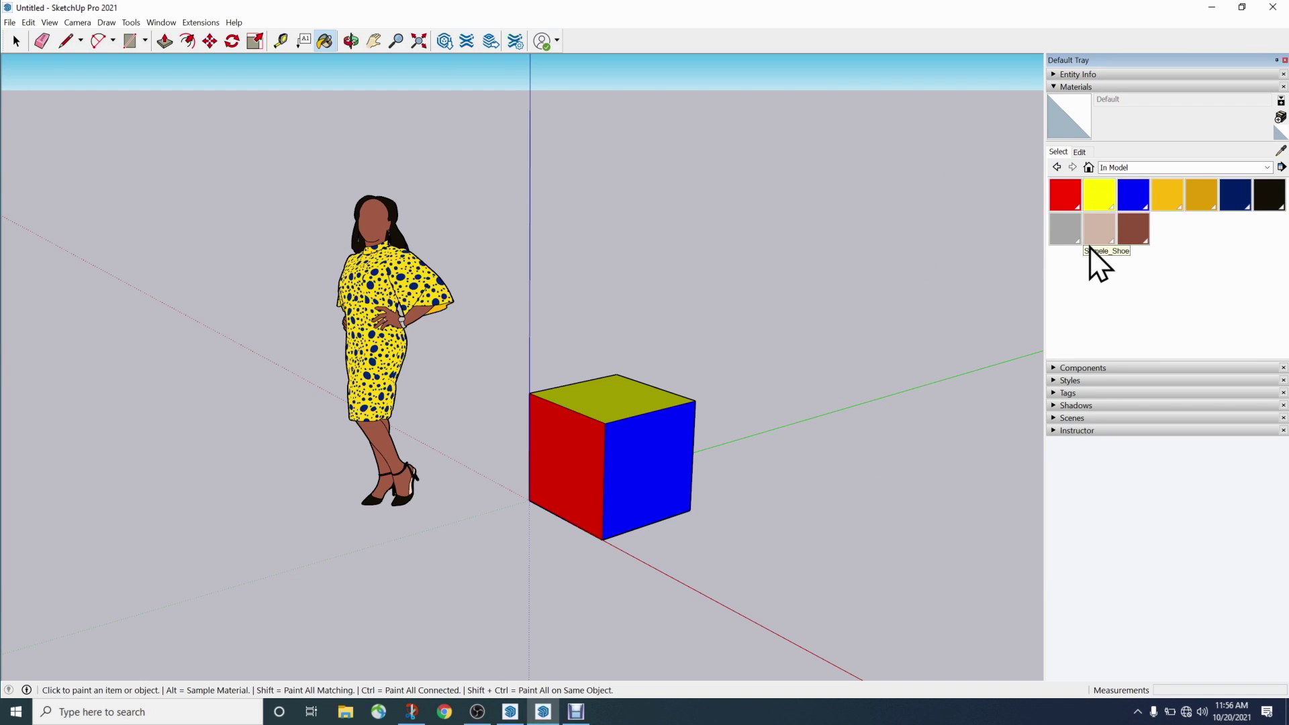
{"action": "left_click", "coordinate": [1063, 190]}
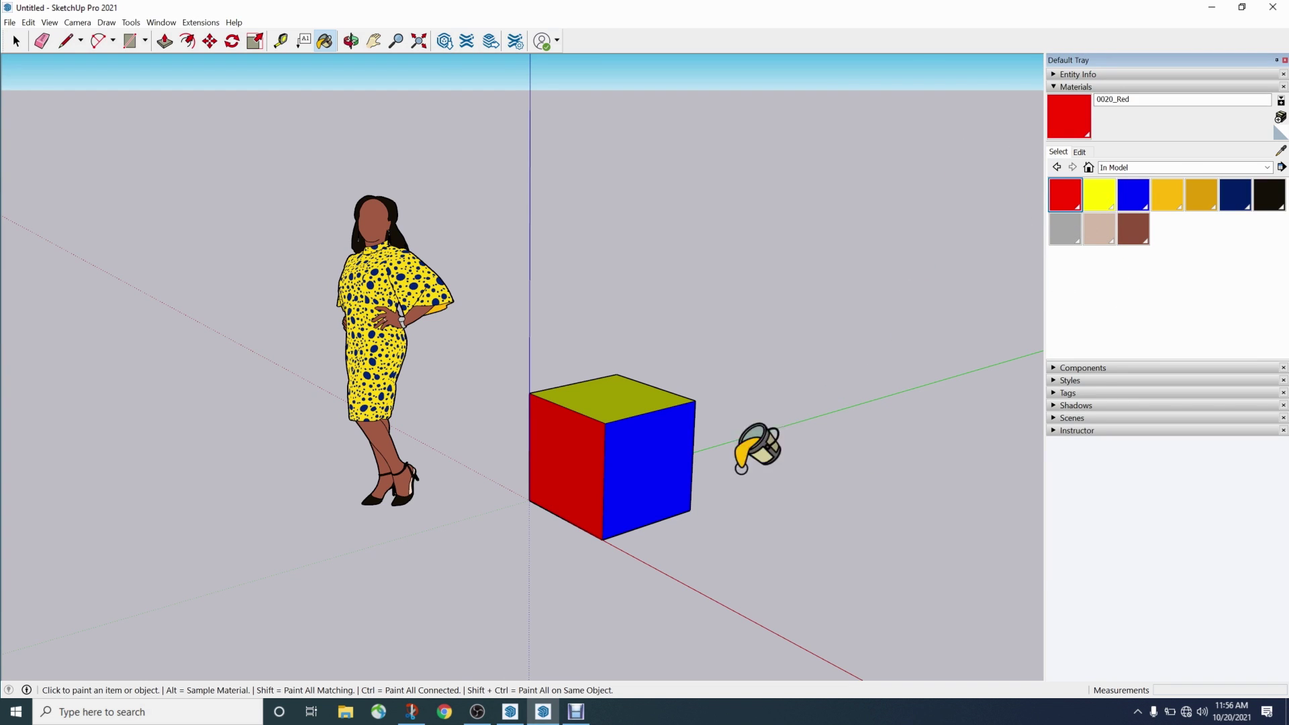
{"action": "left_click", "coordinate": [1077, 151]}
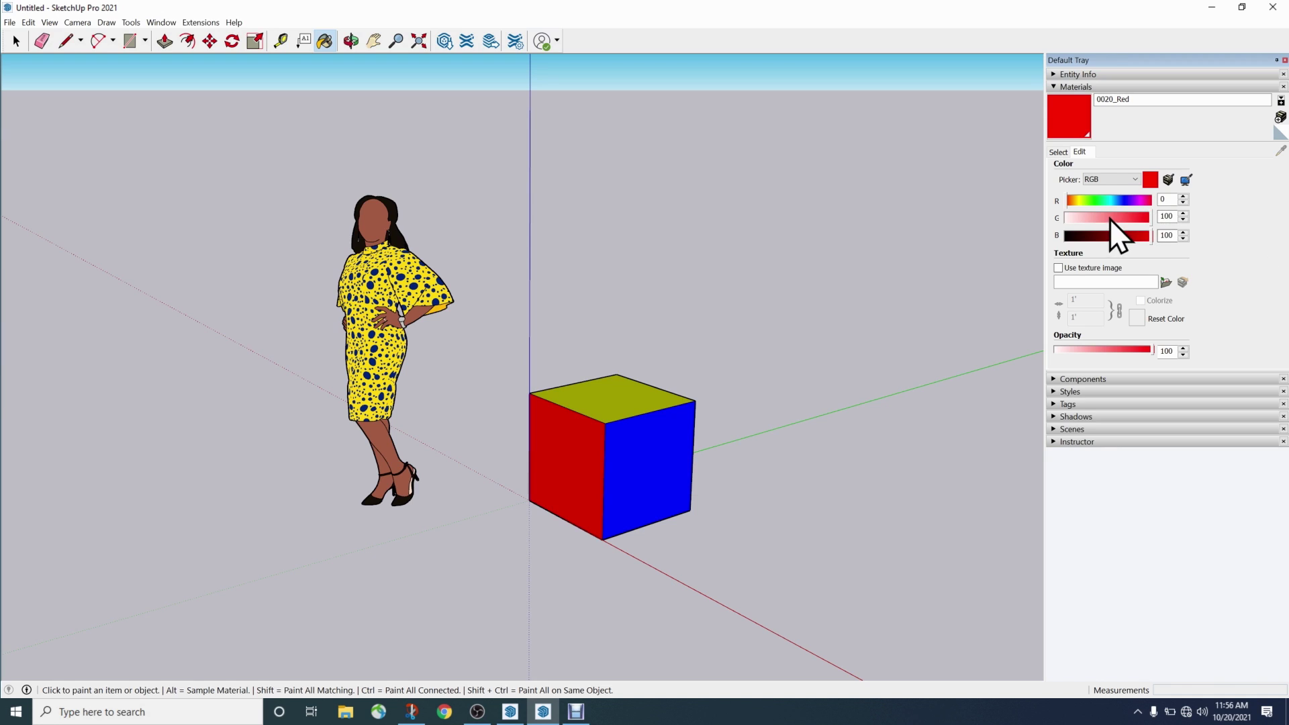
{"action": "left_click", "coordinate": [1111, 180]}
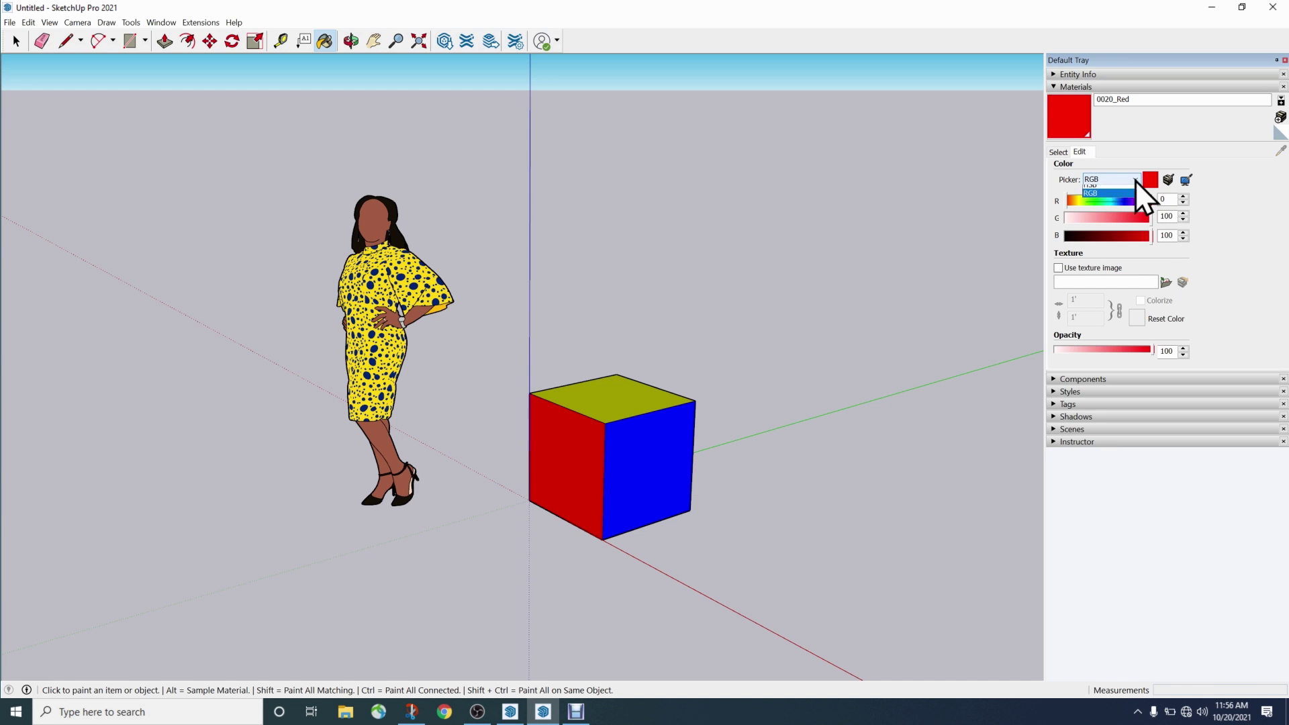
{"action": "left_click", "coordinate": [1098, 191]}
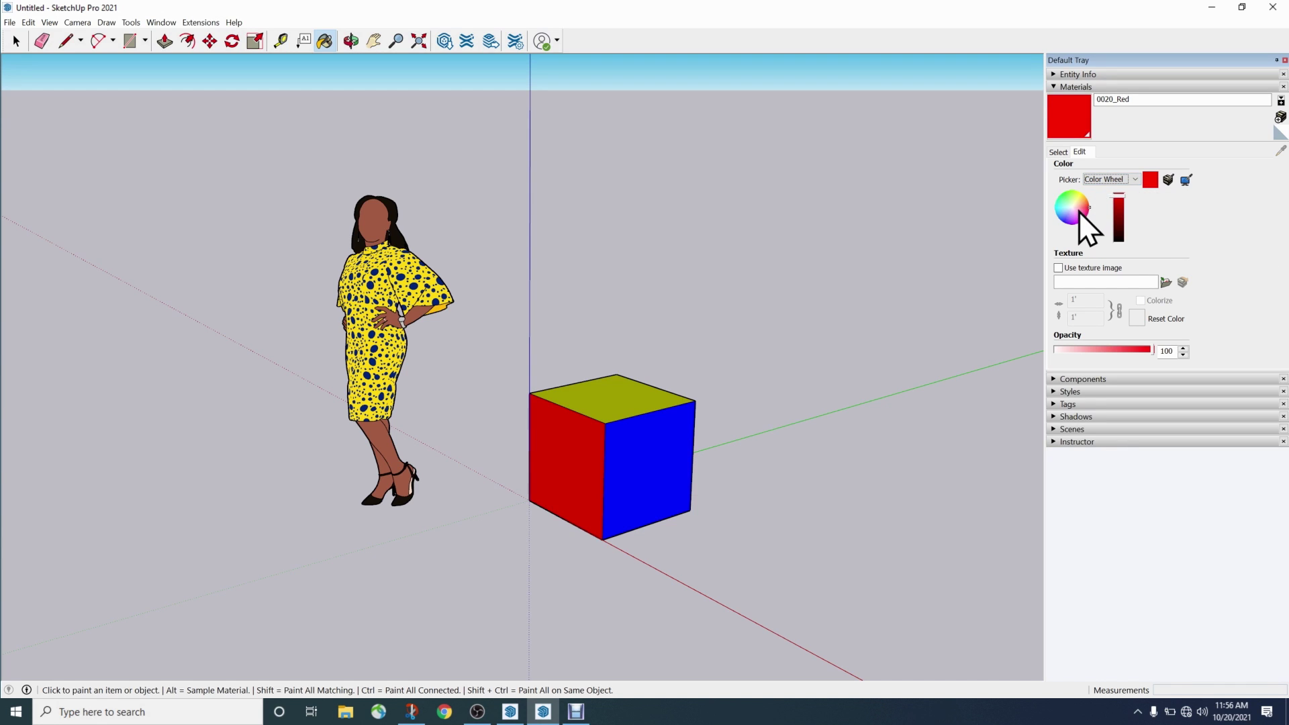
Recolor 0020_Red light pink and back to red, set its opacity to 0 and back to 100, and return to the In Model materials
{"action": "mouse_move", "coordinate": [1078, 211]}
{"action": "left_mouse_down"}
{"action": "mouse_move", "coordinate": [1054, 206]}
{"action": "mouse_move", "coordinate": [1072, 227]}
{"action": "mouse_move", "coordinate": [1082, 141]}
{"action": "mouse_move", "coordinate": [1066, 115]}
{"action": "mouse_move", "coordinate": [1062, 211]}
{"action": "mouse_move", "coordinate": [1075, 209]}
{"action": "left_mouse_up"}
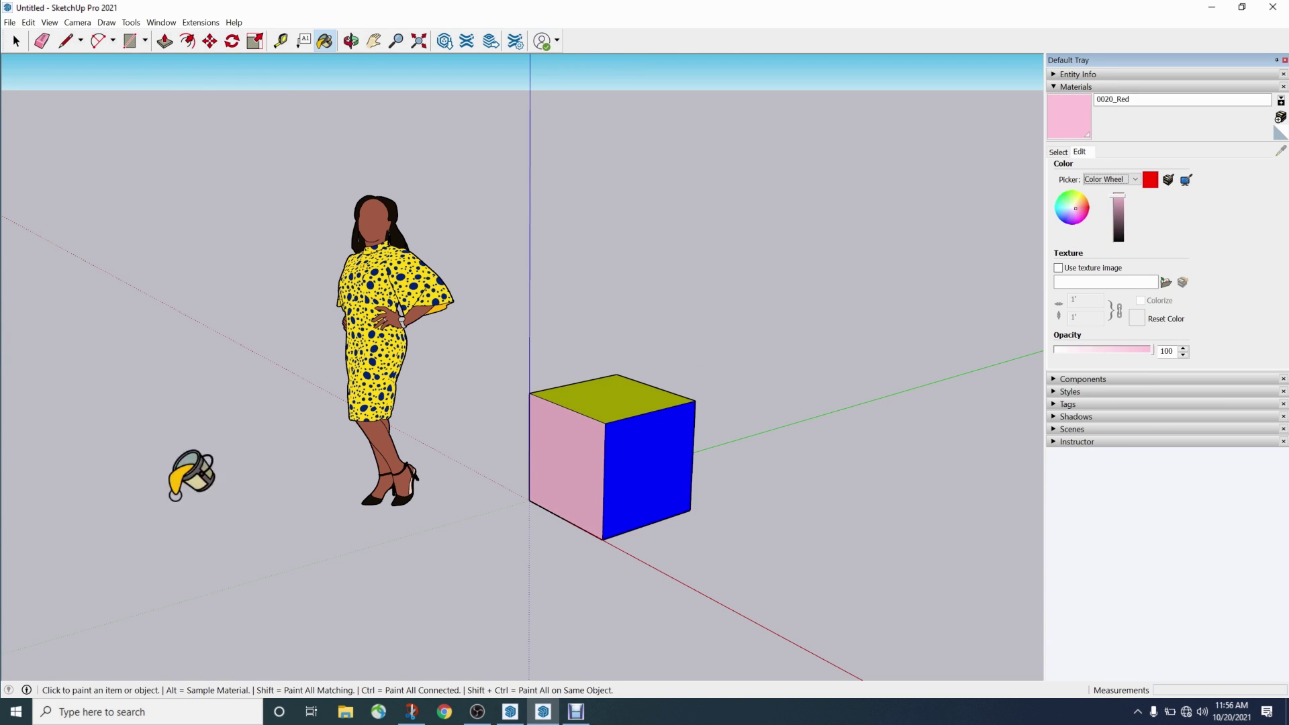
{"action": "mouse_move", "coordinate": [1078, 210]}
{"action": "left_mouse_down"}
{"action": "mouse_move", "coordinate": [1073, 198]}
{"action": "mouse_move", "coordinate": [1091, 210]}
{"action": "mouse_move", "coordinate": [1058, 204]}
{"action": "mouse_move", "coordinate": [1093, 211]}
{"action": "left_mouse_up"}
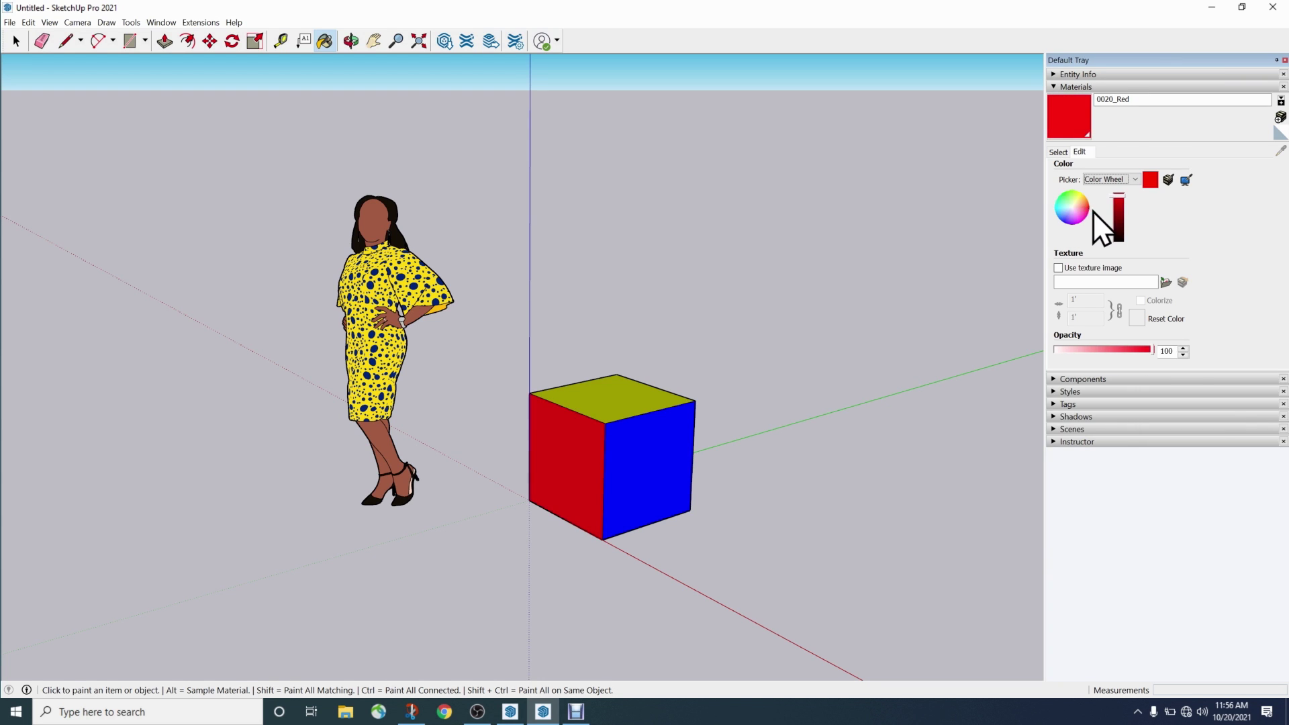
{"action": "left_click_drag", "start_coordinate": [1150, 350], "coordinate": [1053, 345]}
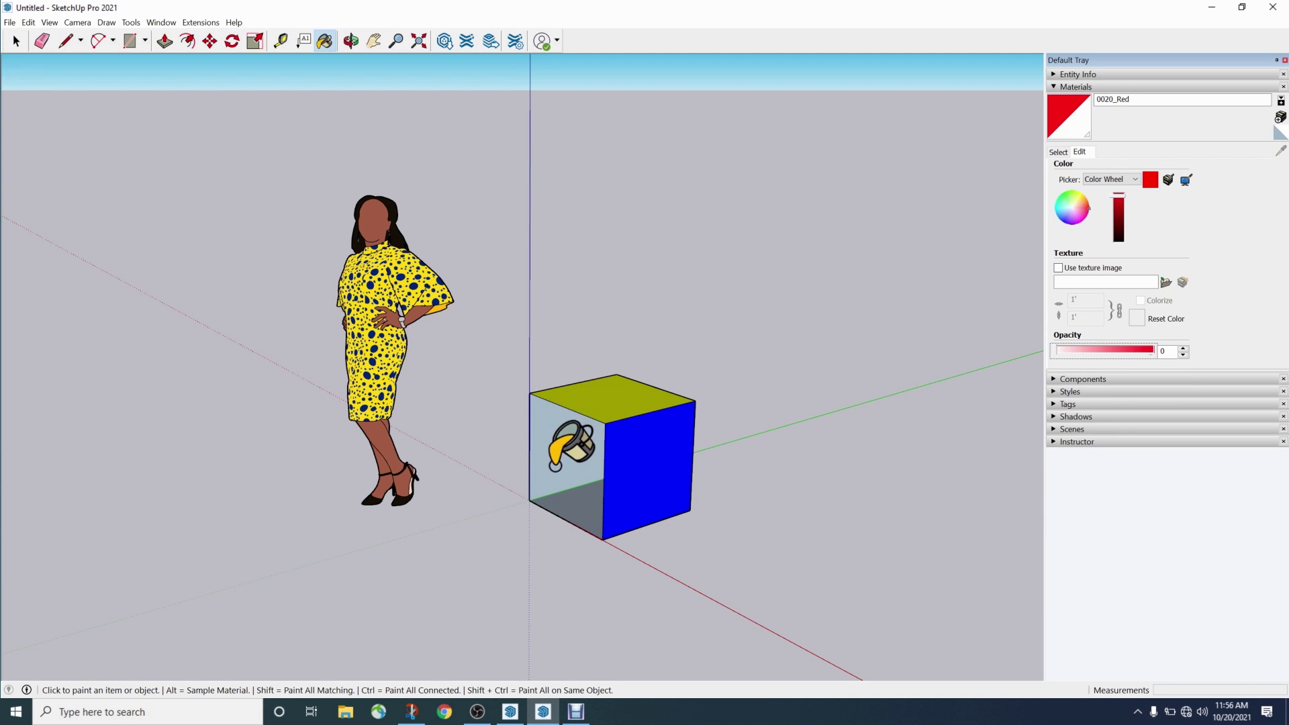
{"action": "left_click_drag", "start_coordinate": [1054, 351], "coordinate": [1158, 348]}
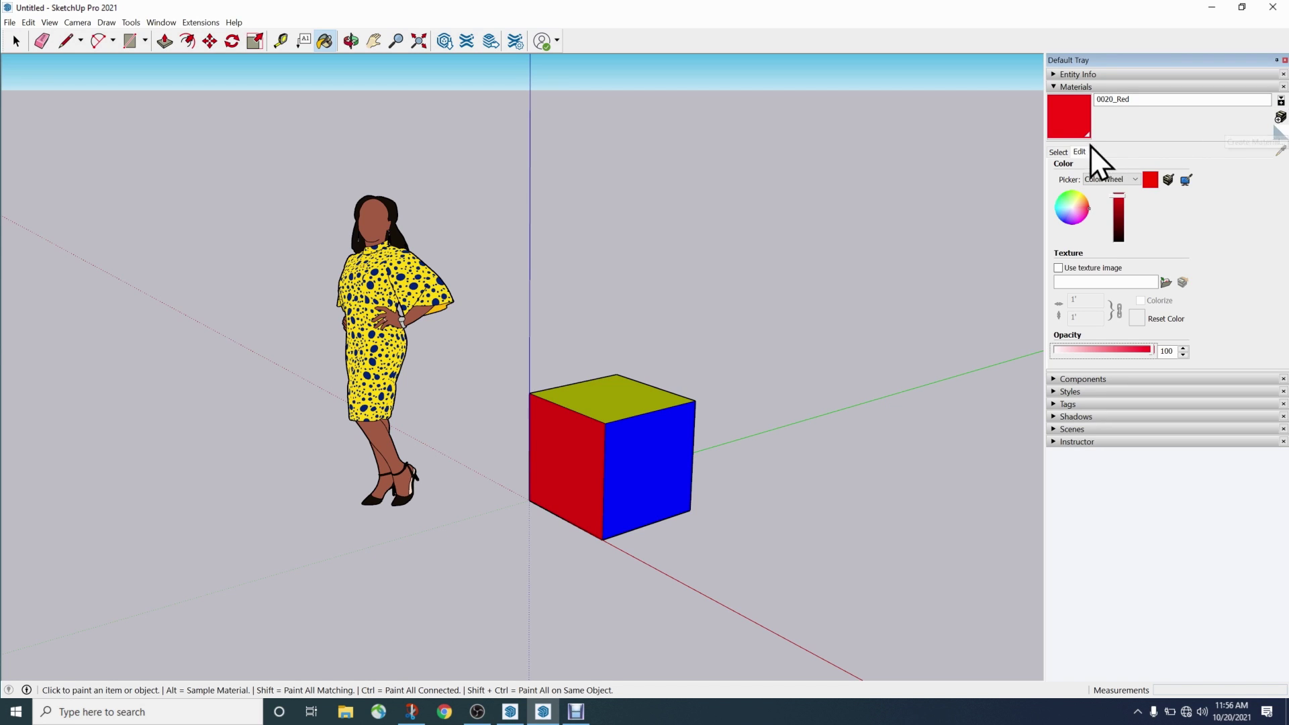
{"action": "left_click", "coordinate": [1057, 151]}
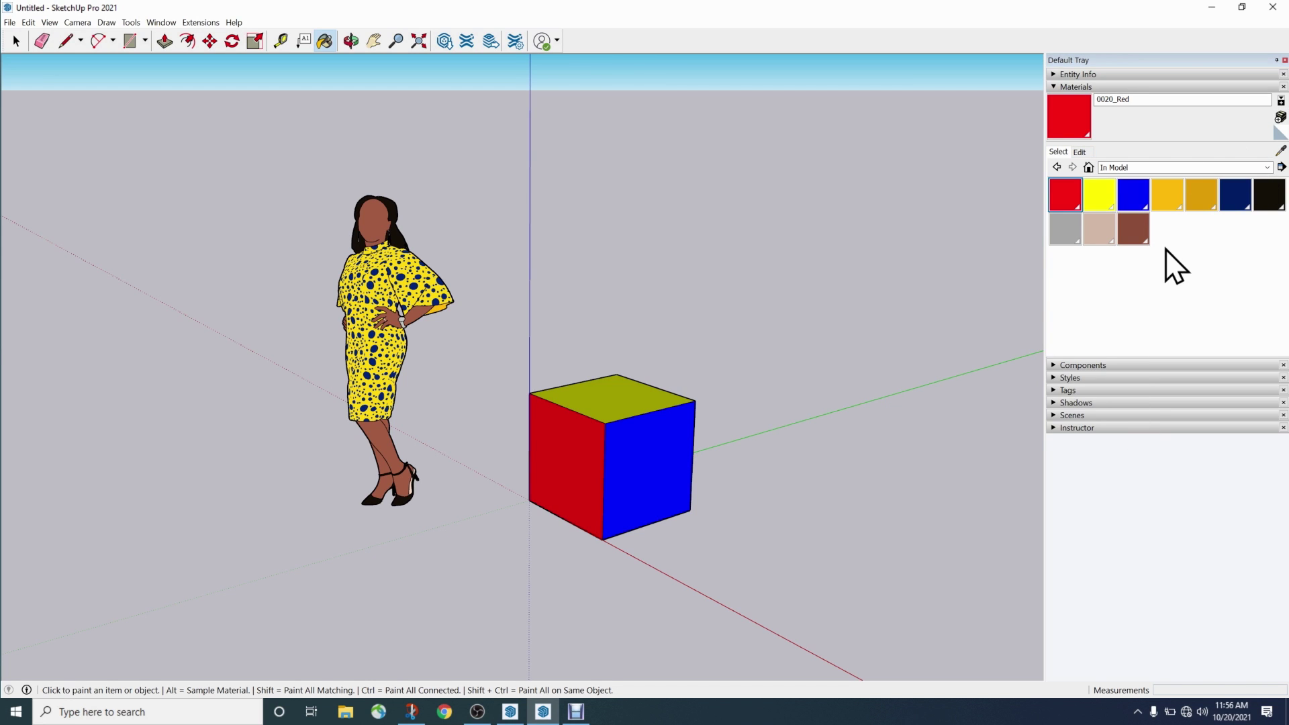